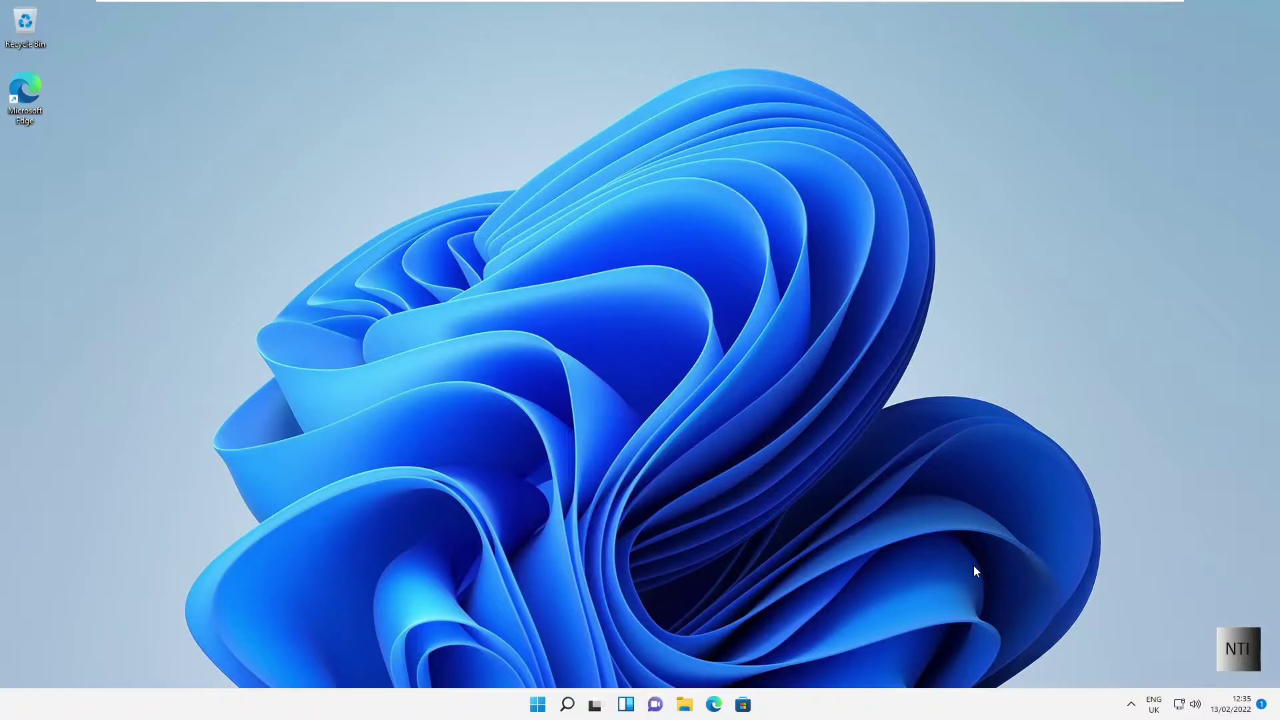
# Step: Check the PC's About page for the Windows 11 Pro edition, then close it
pyautogui.press('super')
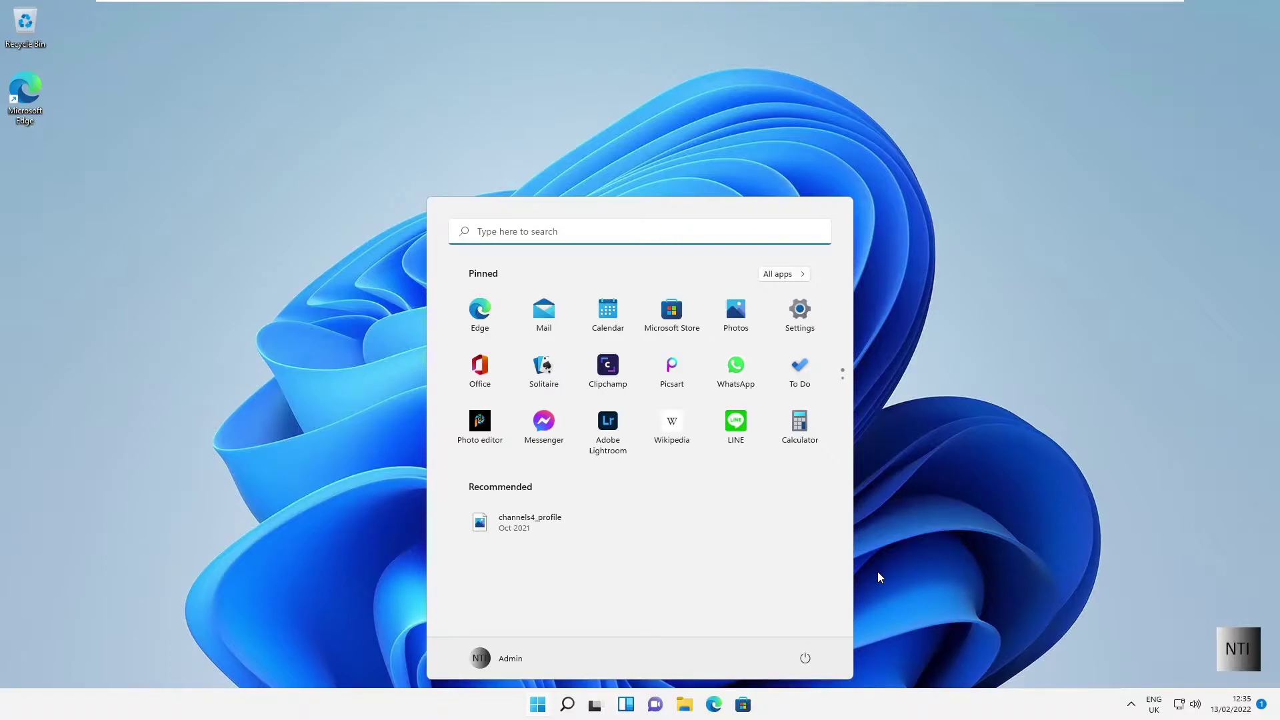
pyautogui.write('Abpo')
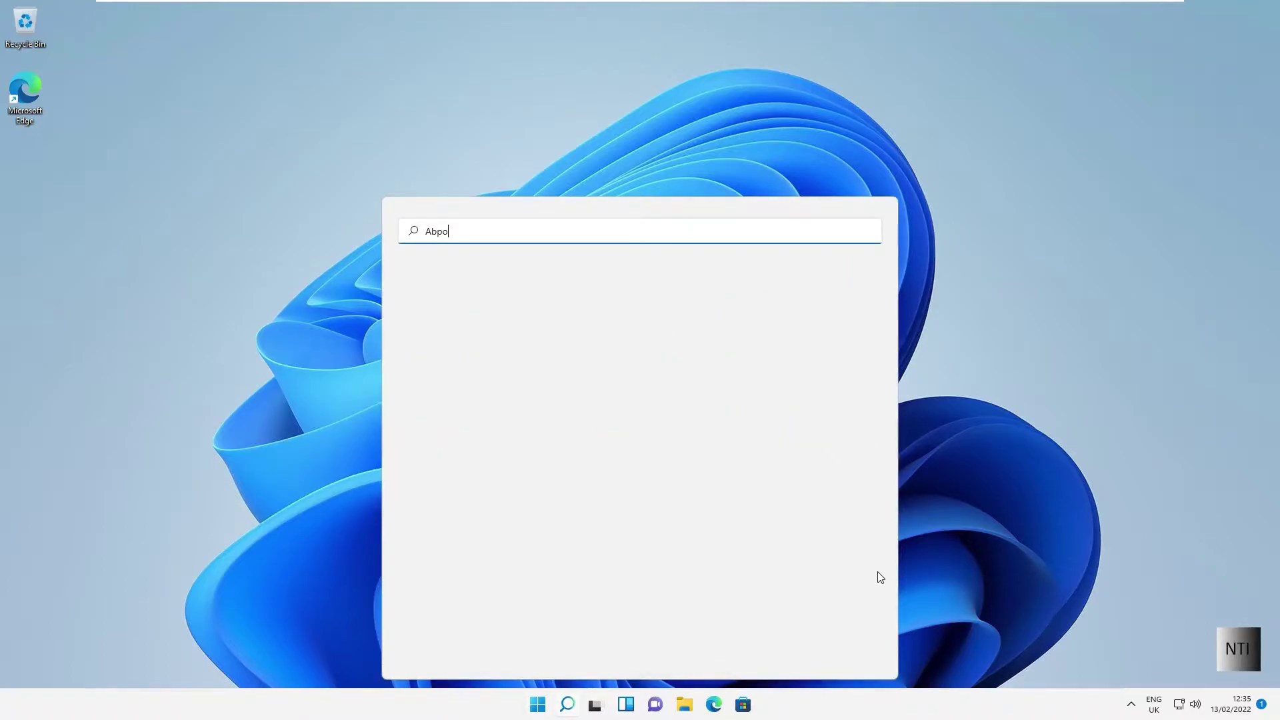
pyautogui.press('BackSpace')
pyautogui.press('BackSpace')
pyautogui.write('out')
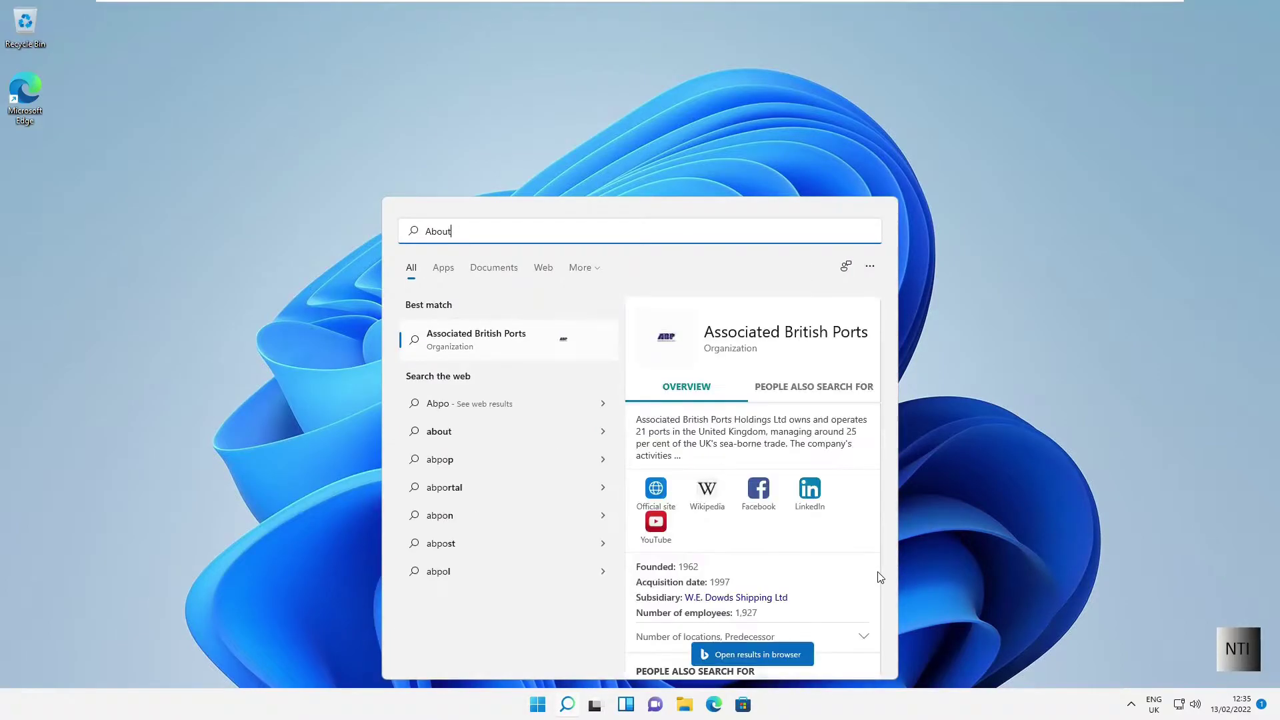
pyautogui.click(463, 347)
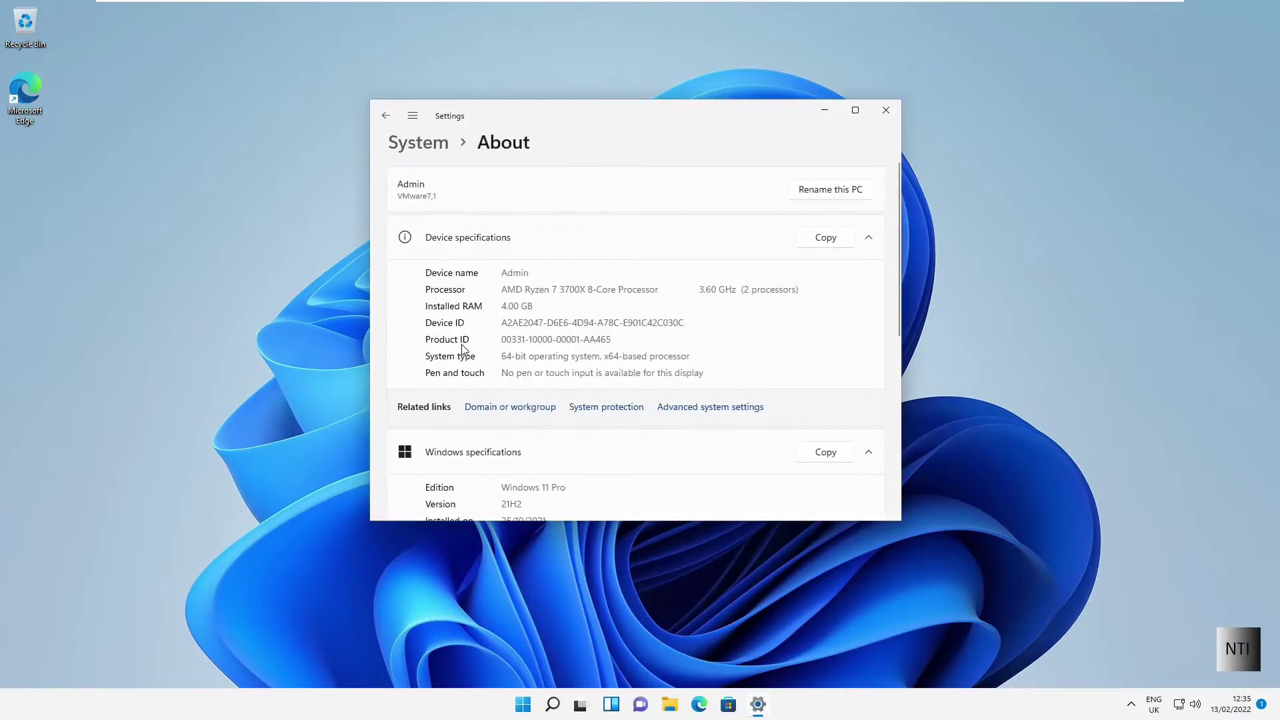
pyautogui.scroll(-2, 533, 409)
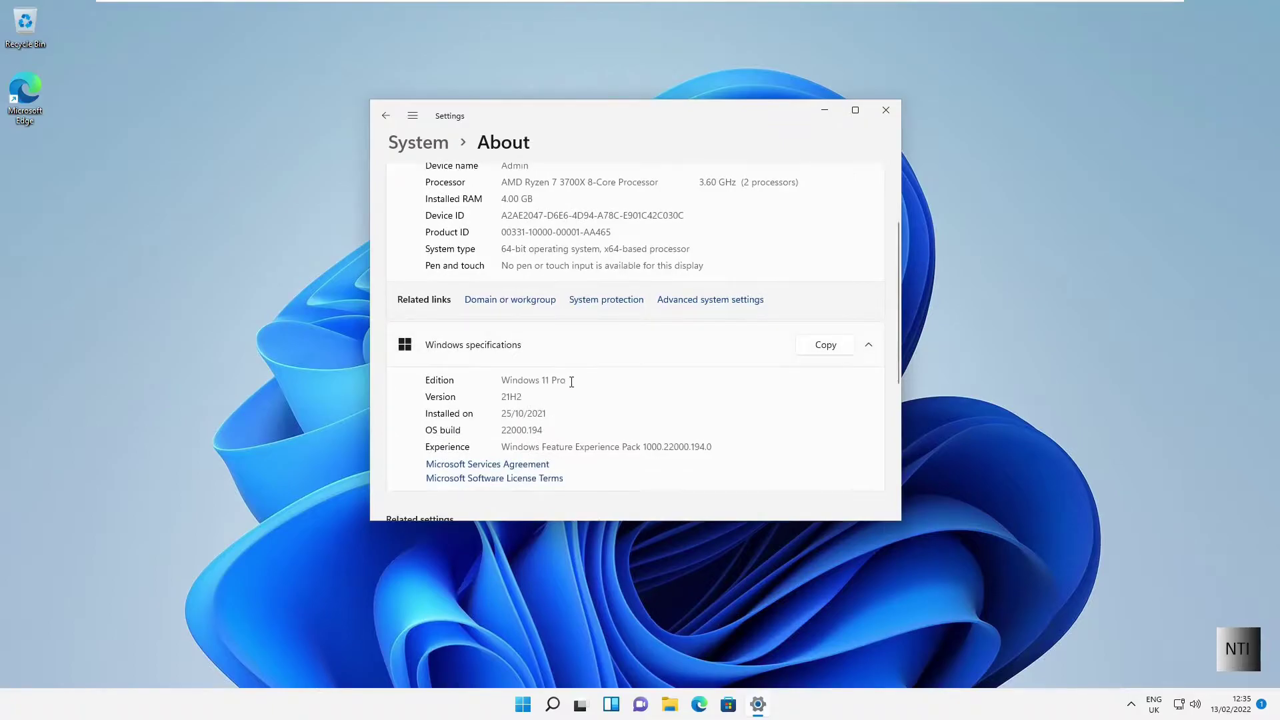
pyautogui.moveTo(566, 380)
pyautogui.mouseDown()
pyautogui.moveTo(495, 380)
pyautogui.moveTo(564, 380)
pyautogui.mouseUp()
pyautogui.moveTo(564, 380); pyautogui.dragTo(498, 381)
pyautogui.click(545, 386)
pyautogui.click(885, 115)
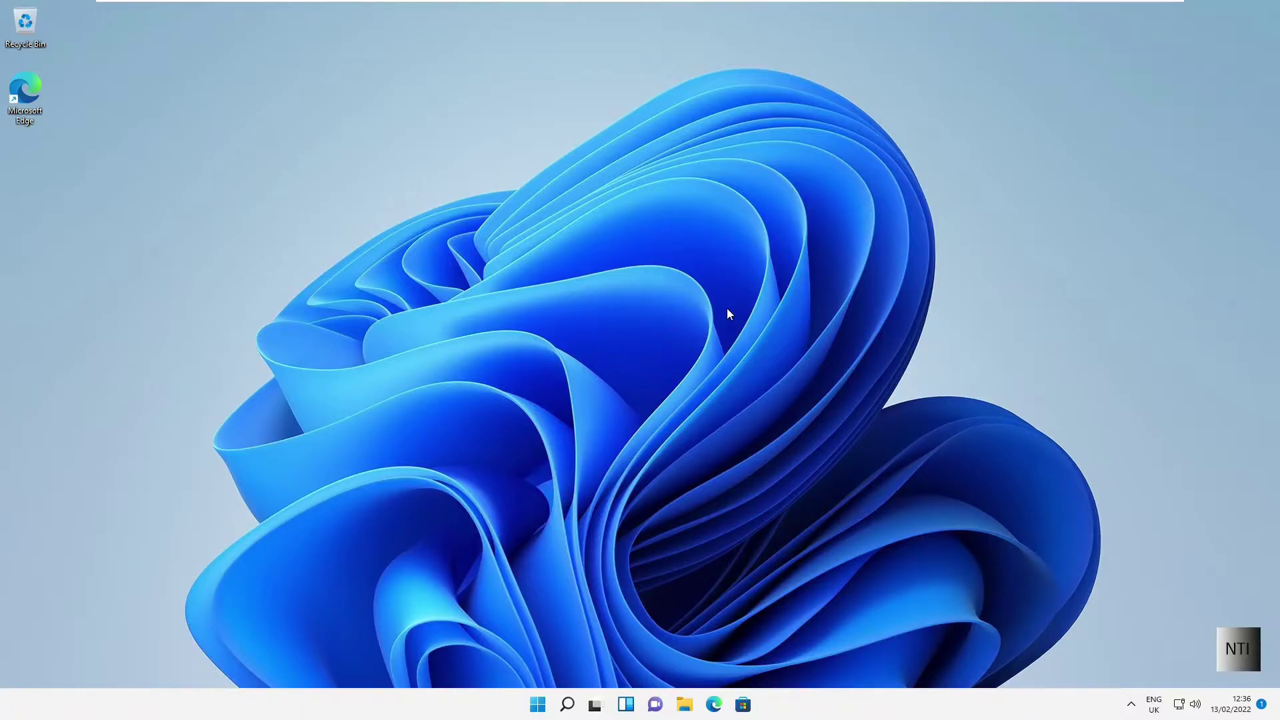
# Step: Ping the gateway 192.168.1.1 from Command Prompt and review the results
pyautogui.press('super+r')
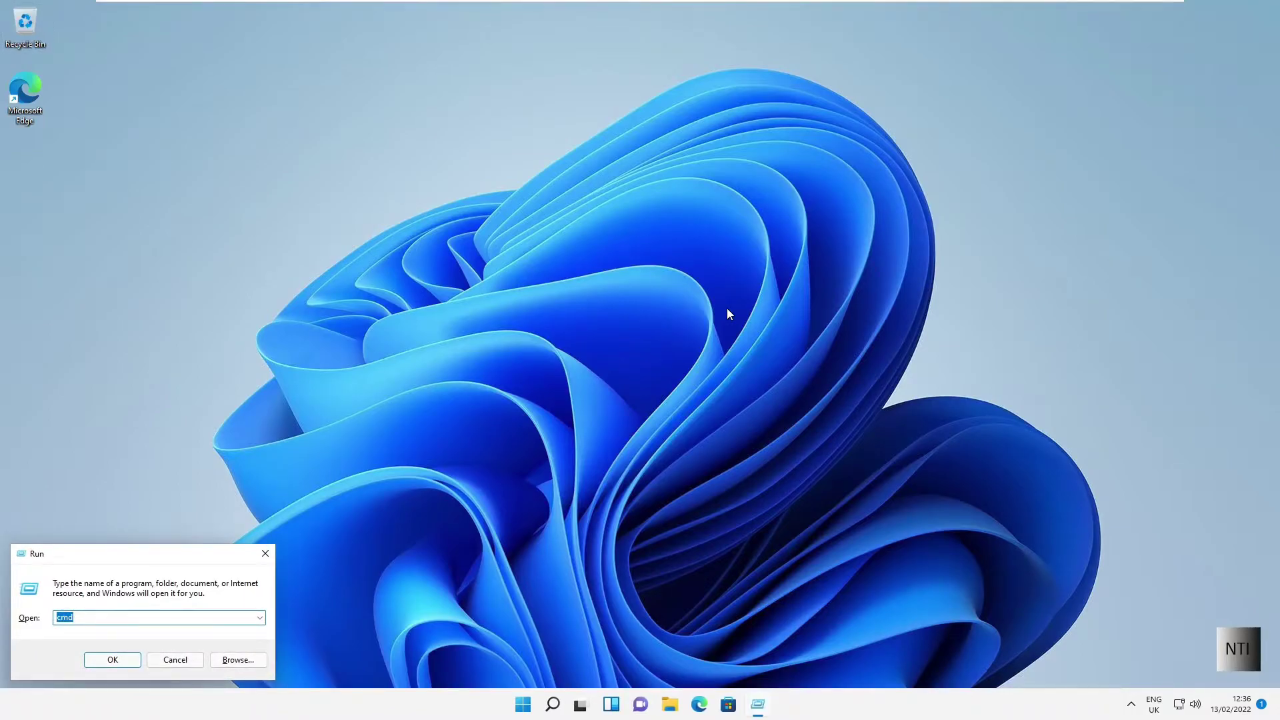
pyautogui.press('Return')
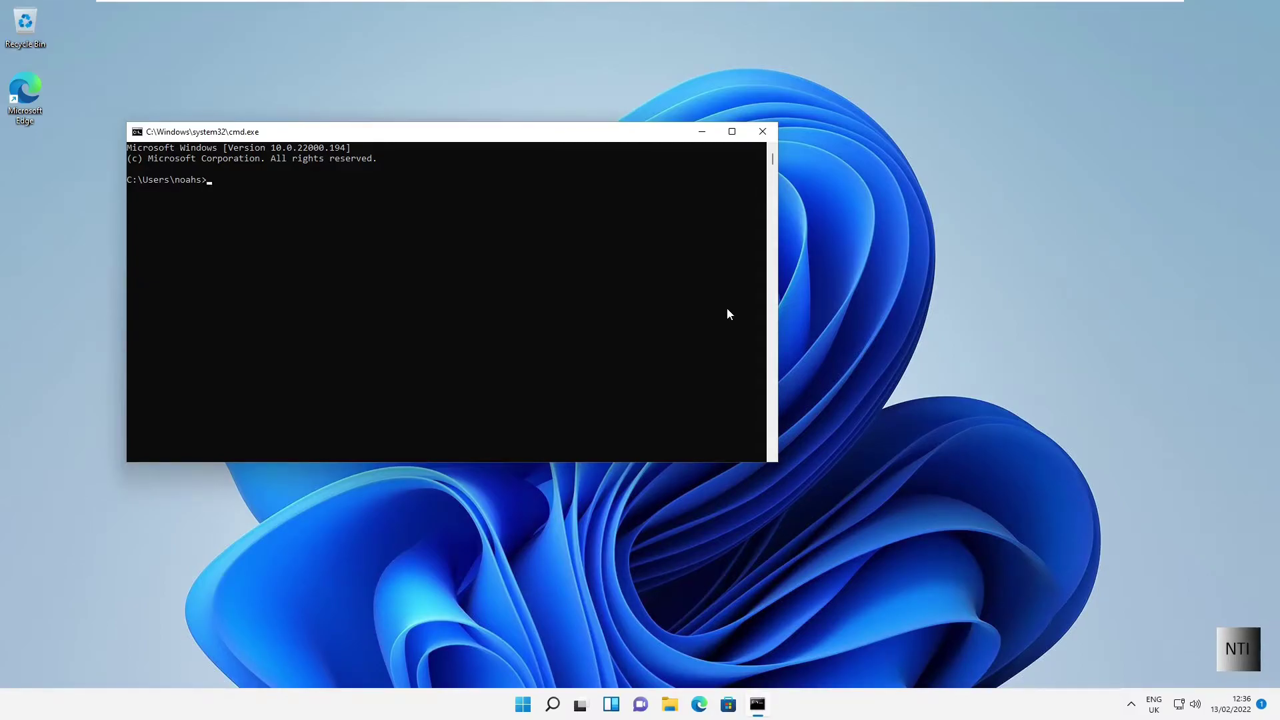
pyautogui.write('ping 192.168.1.1')
pyautogui.press('Return')
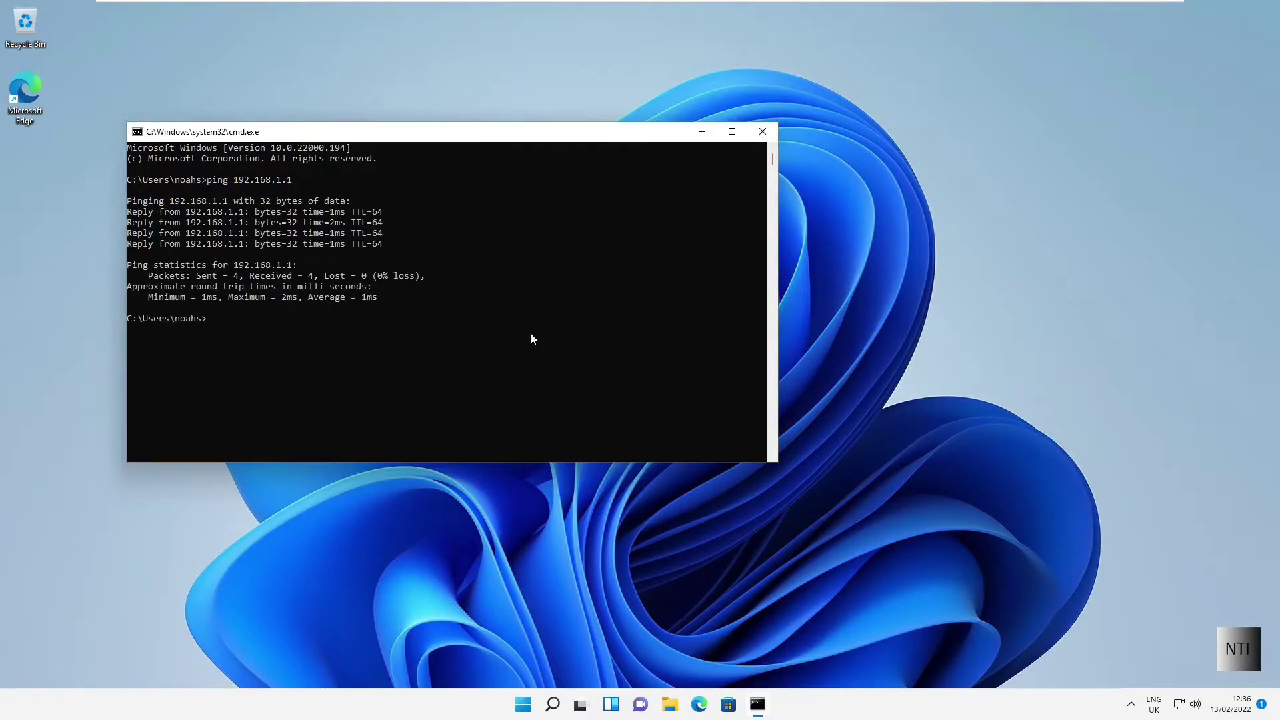
pyautogui.moveTo(370, 308); pyautogui.dragTo(128, 147)
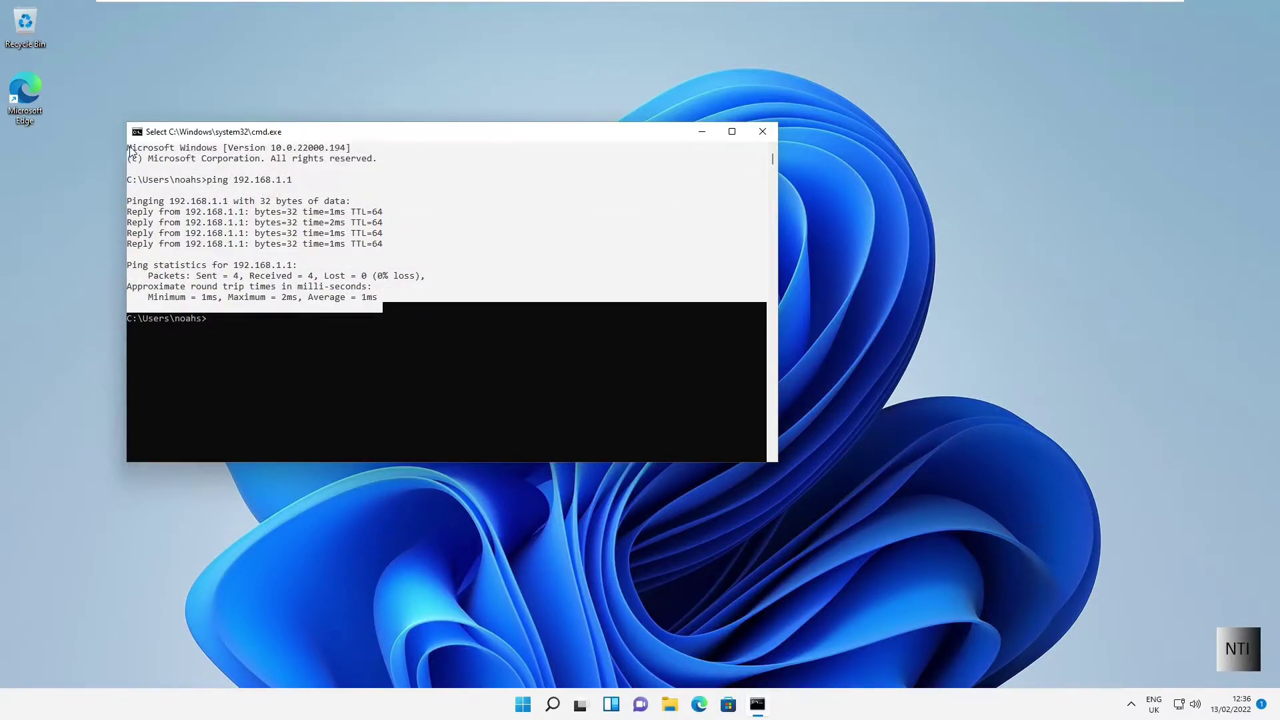
pyautogui.click(209, 276)
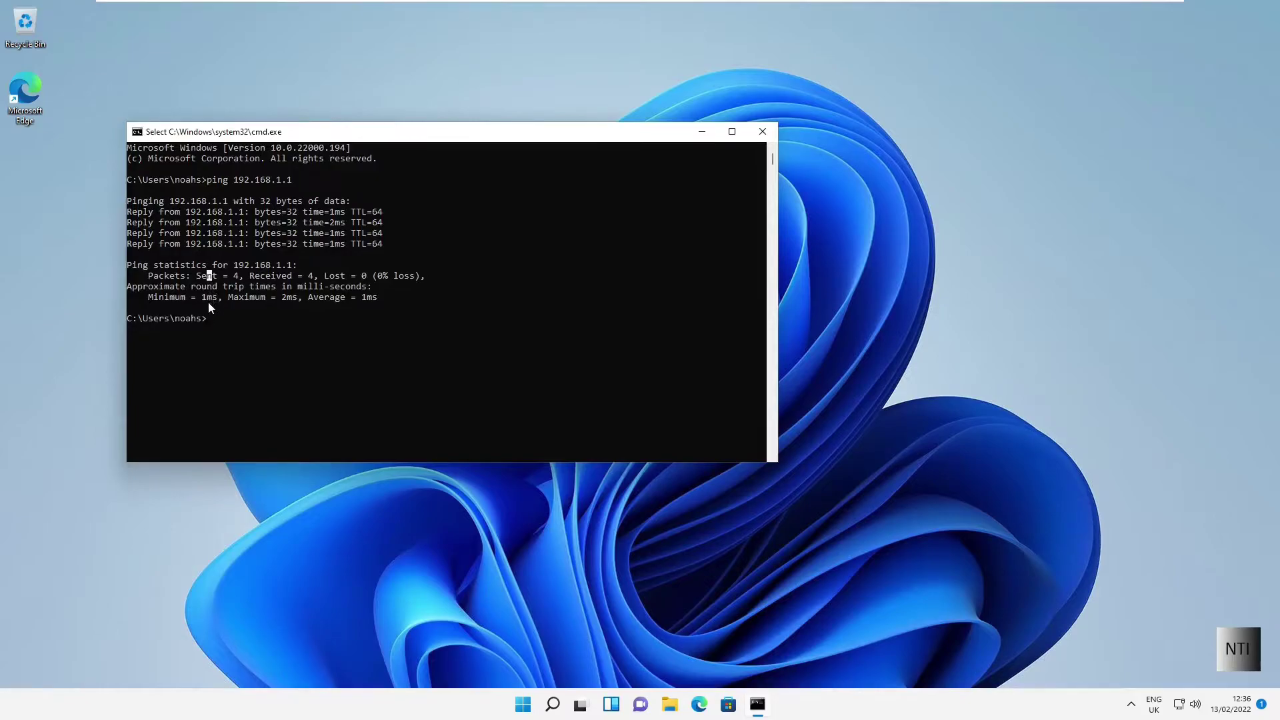
pyautogui.moveTo(273, 138); pyautogui.dragTo(294, 140)
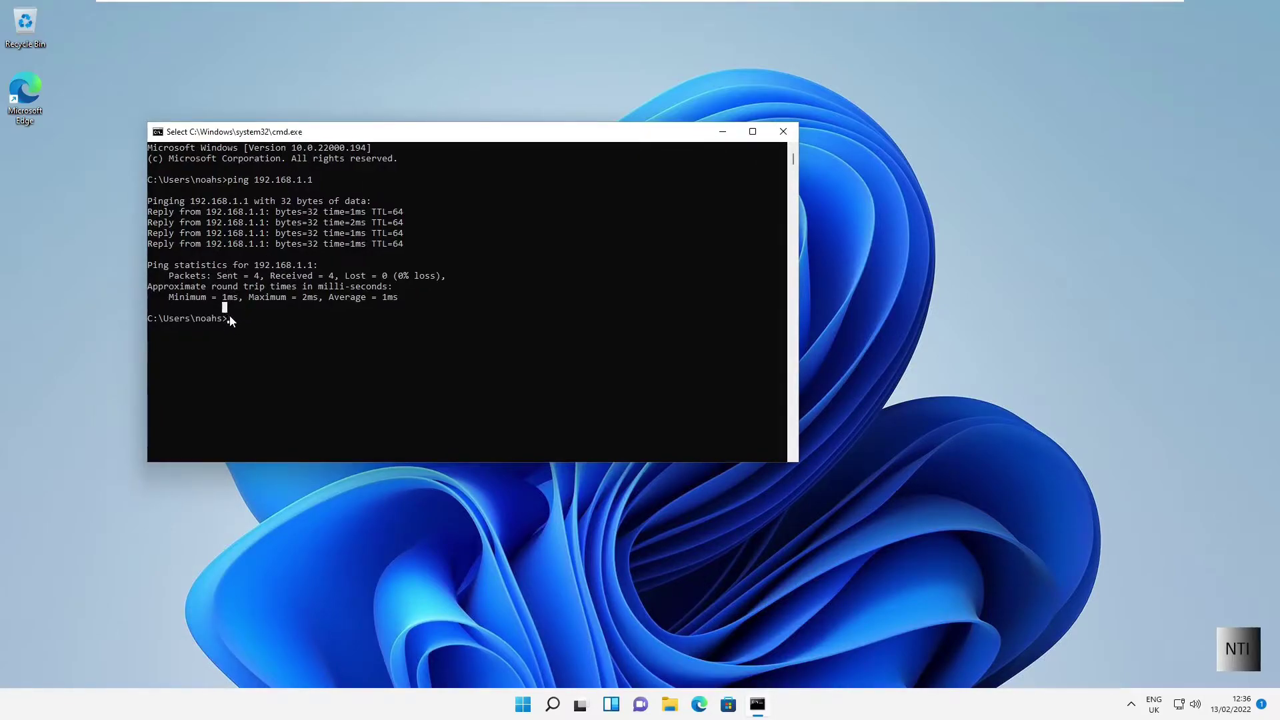
pyautogui.click(783, 132)
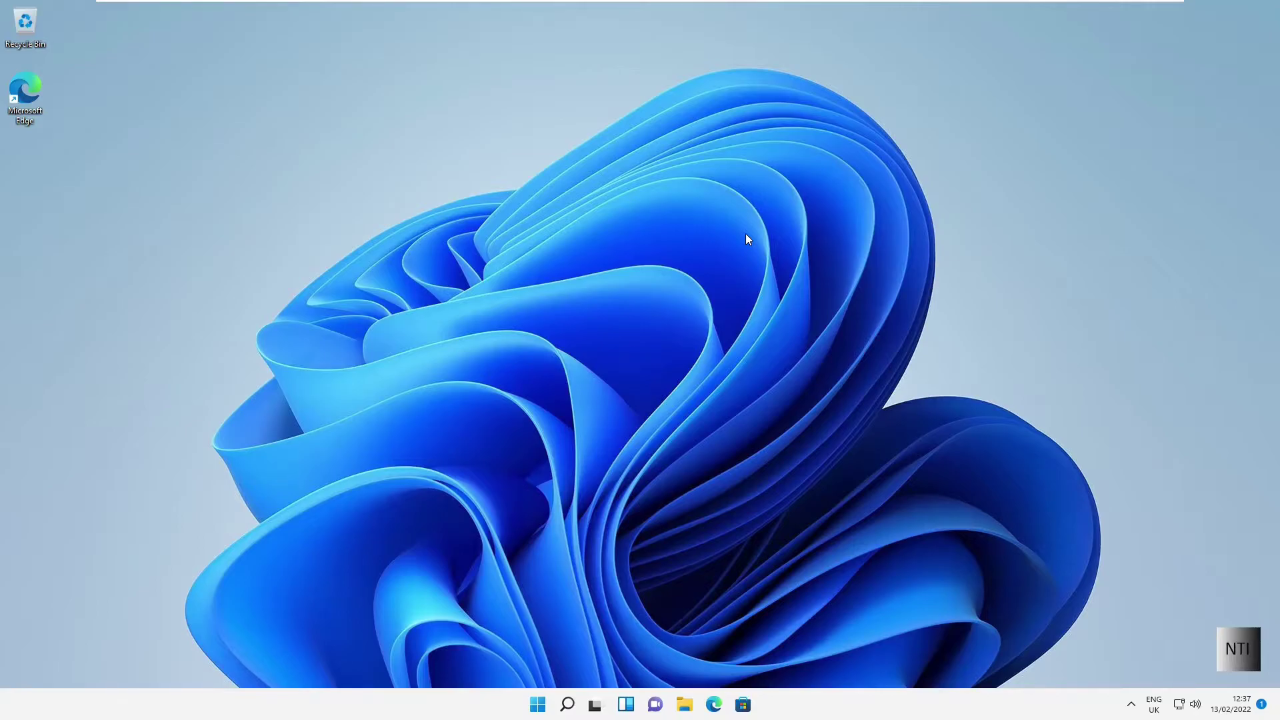
# Step: On the server, run ipconfig in an admin Command Prompt and copy IPv4 192.168.1.60
pyautogui.hotkey('ctrl', 'alt', 'Right')
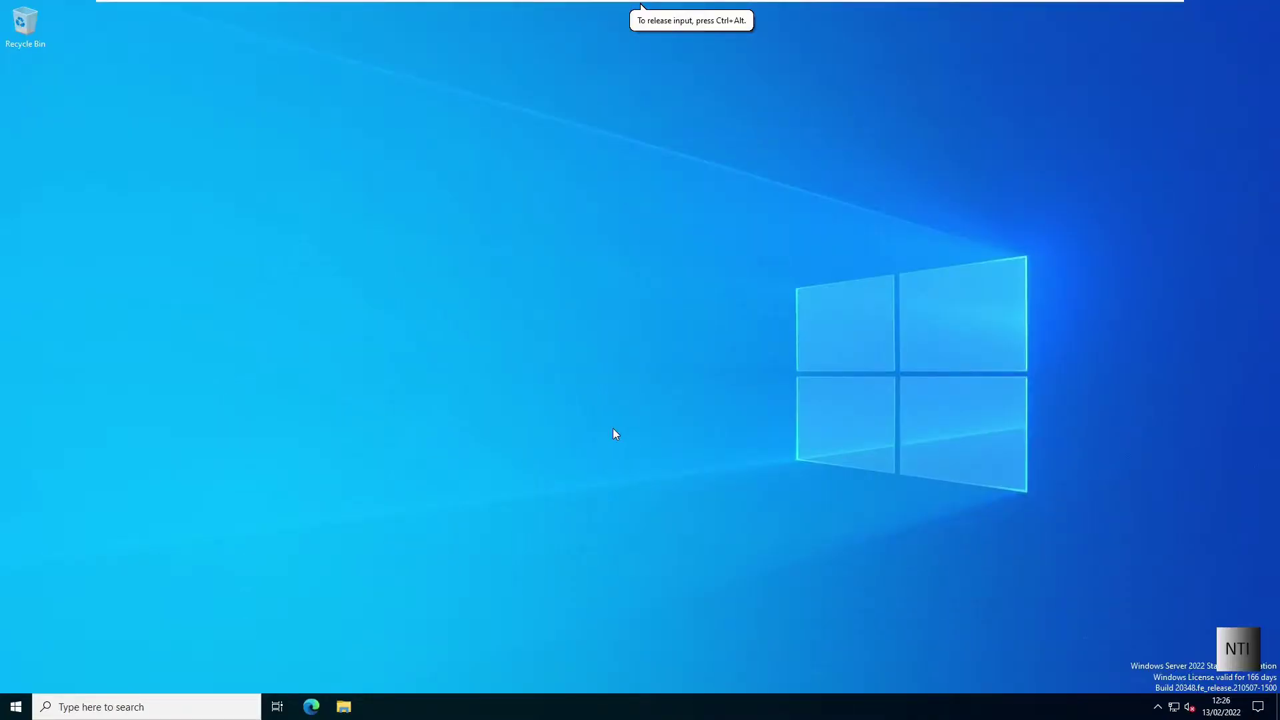
pyautogui.press('super+r')
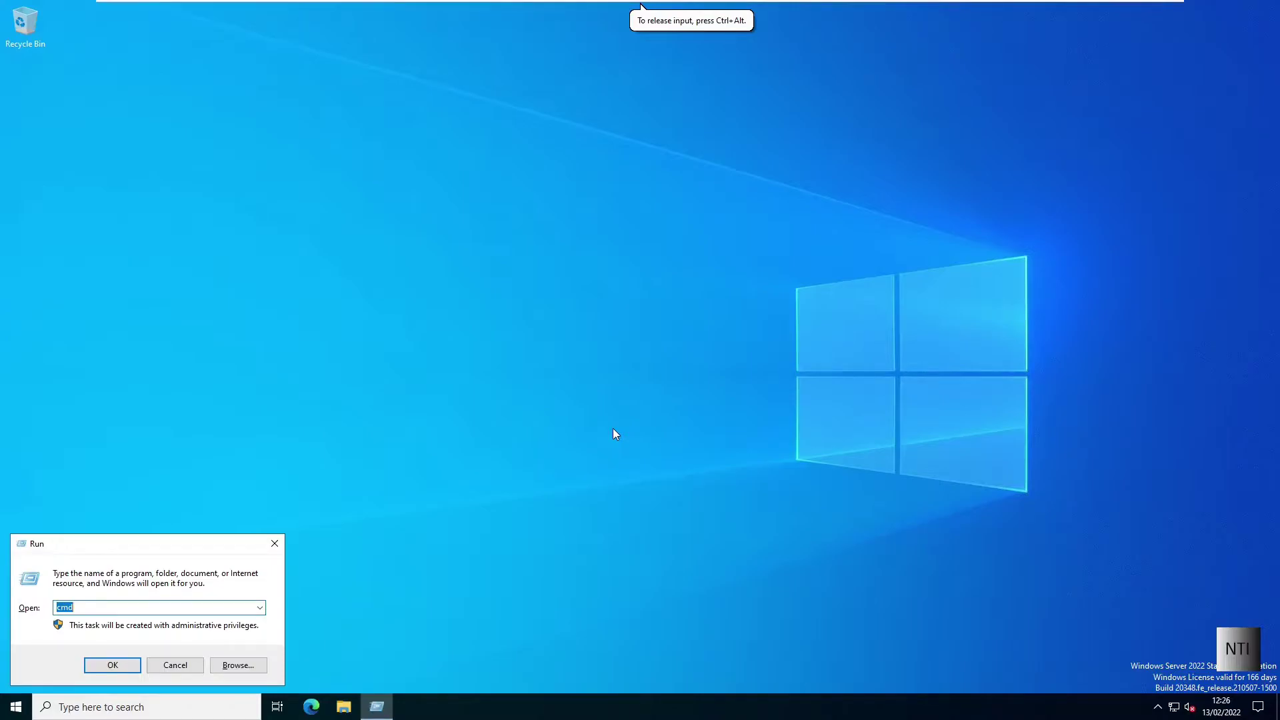
pyautogui.press('Return')
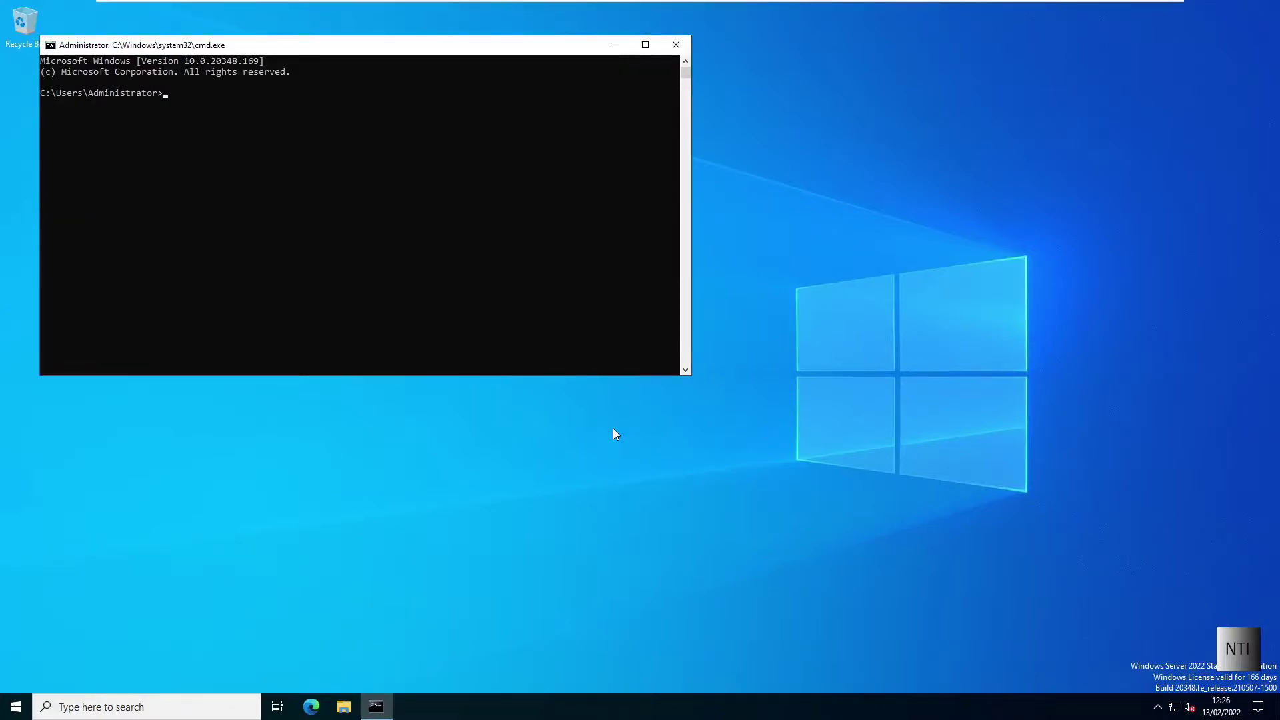
pyautogui.write('ipconfig')
pyautogui.press('Return')
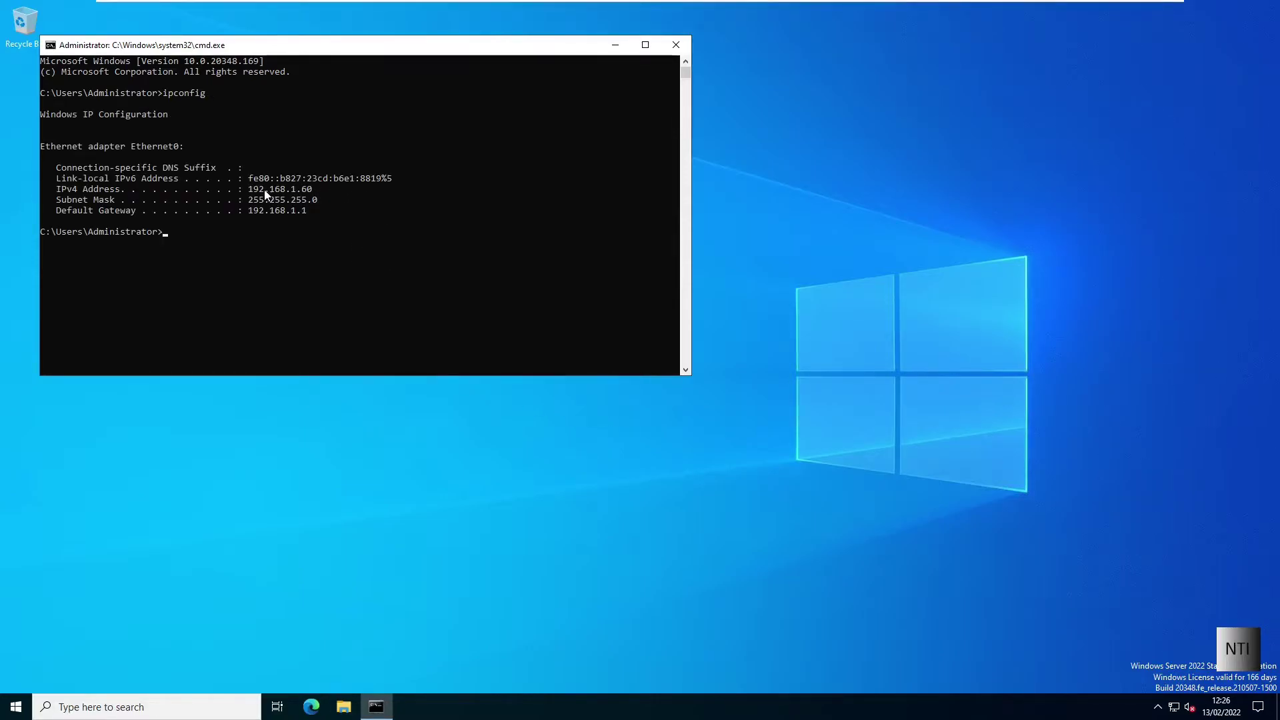
pyautogui.moveTo(248, 190); pyautogui.dragTo(314, 194)
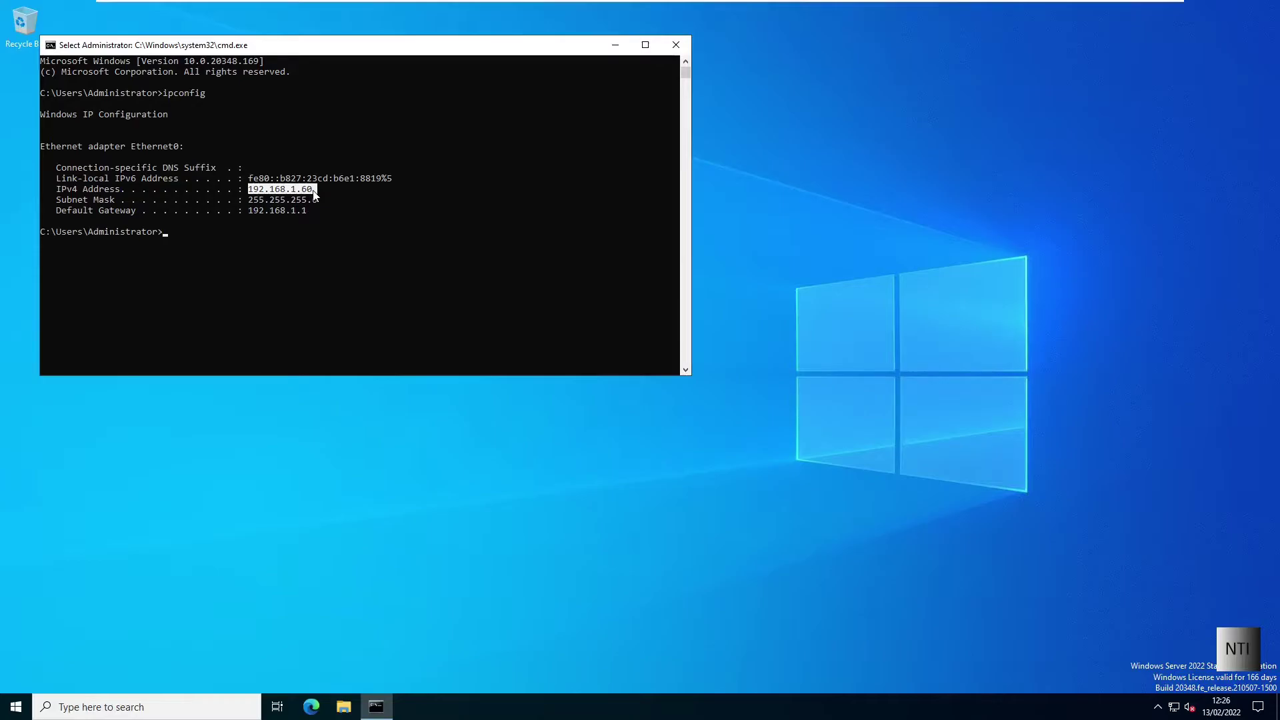
pyautogui.rightClick(315, 194)
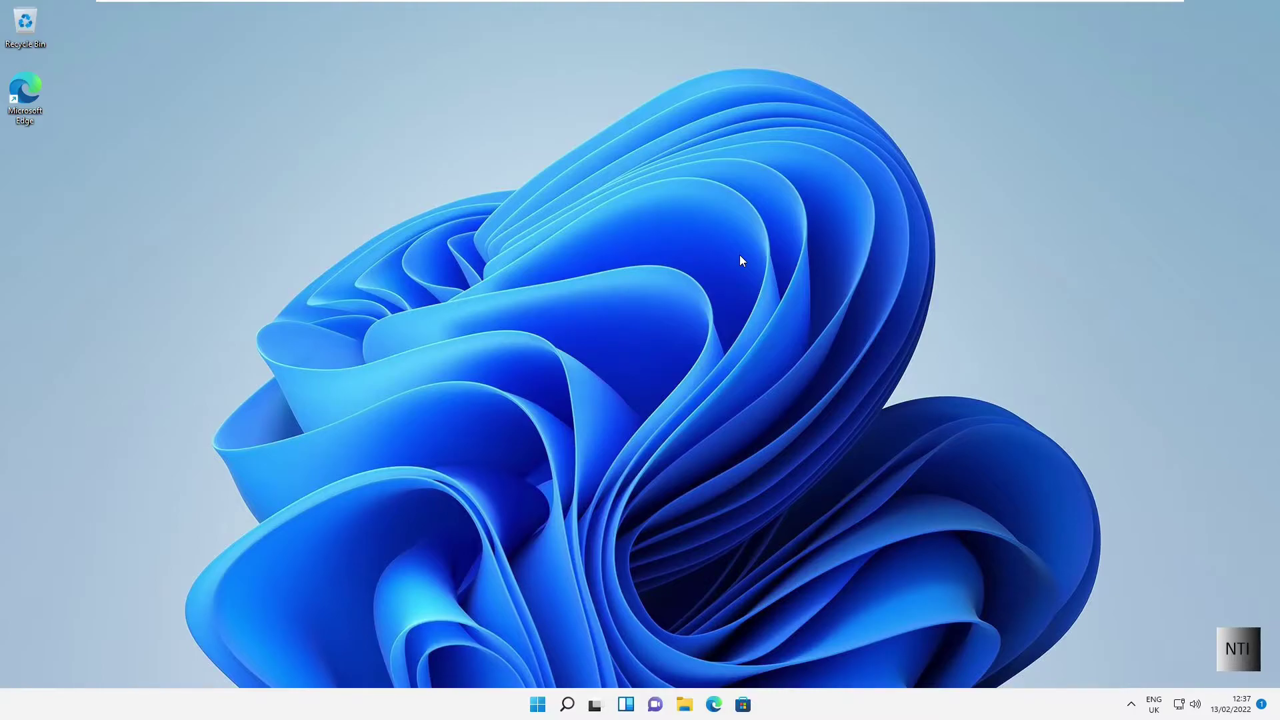
# Step: Go from Control Panel via Network and Sharing Center to the Network Connections list
pyautogui.click(538, 703)
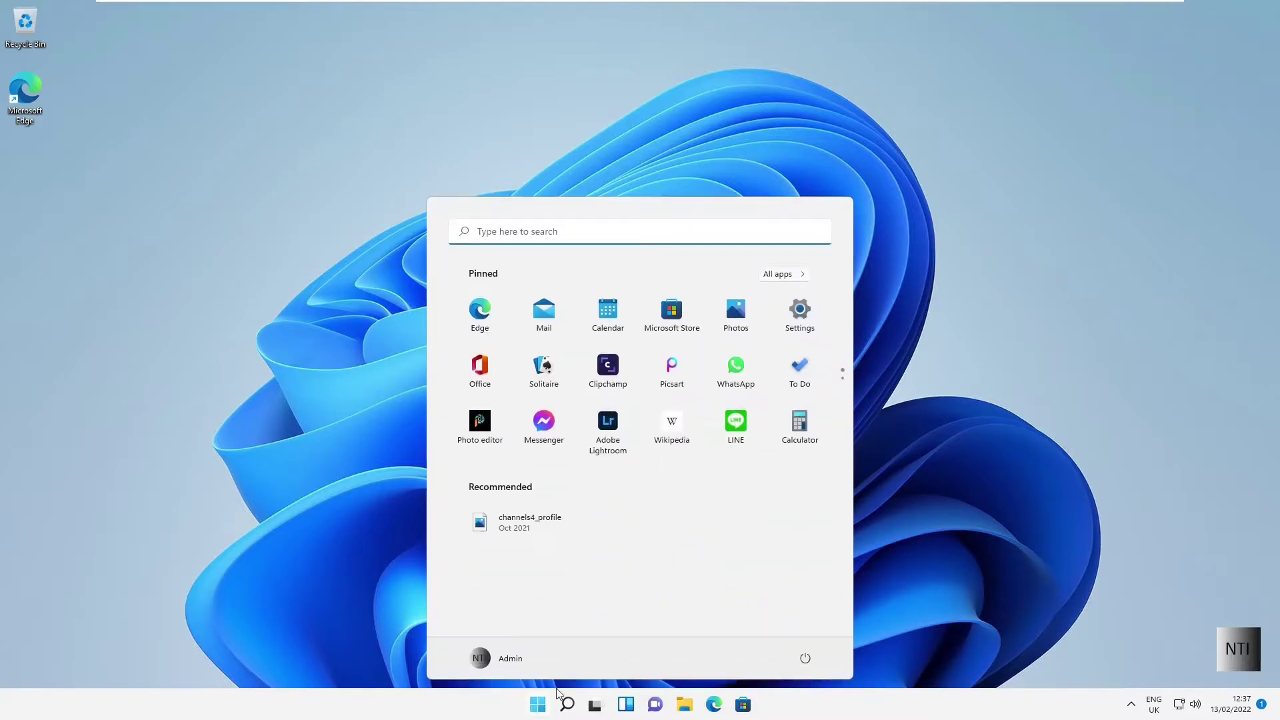
pyautogui.write('Con')
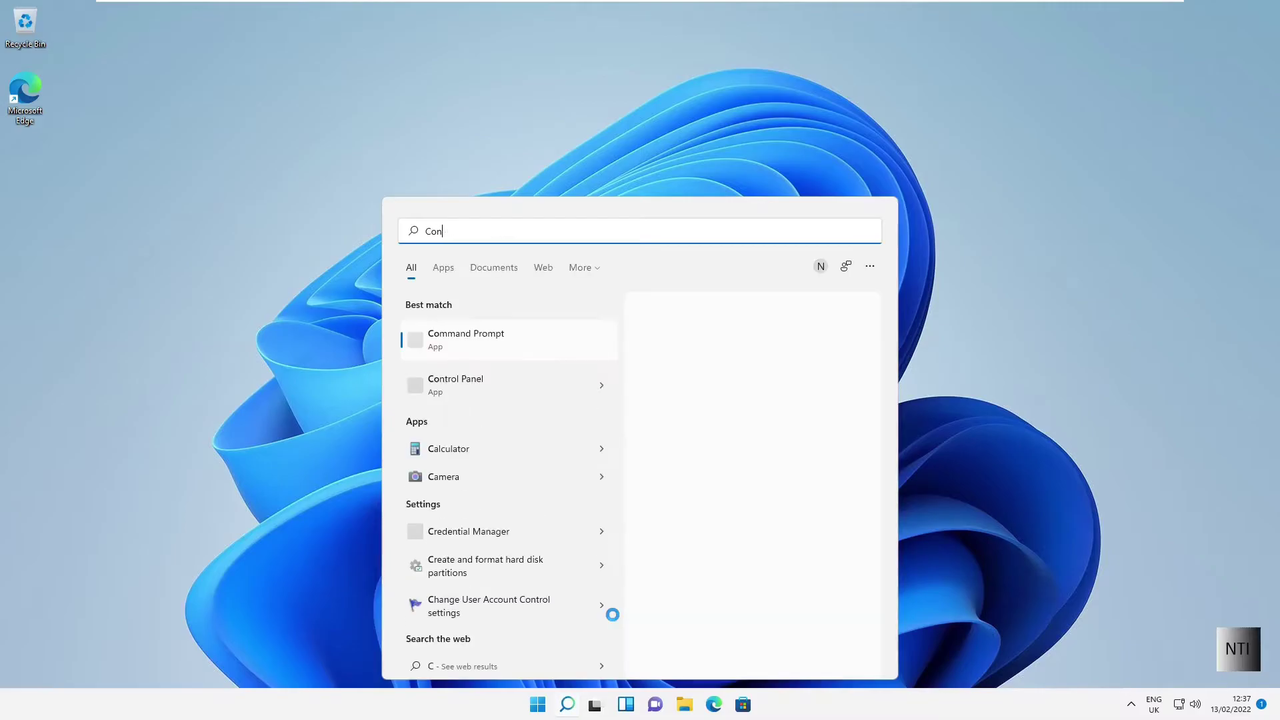
pyautogui.write('trol Panel')
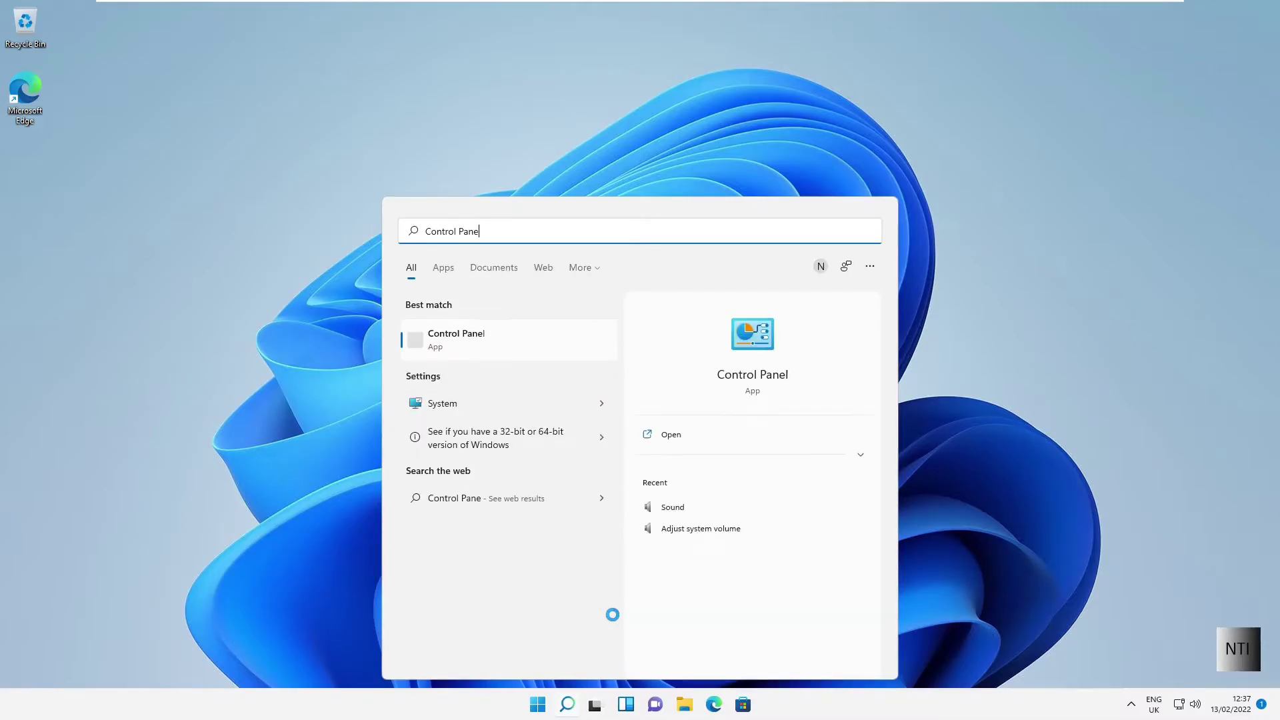
pyautogui.click(503, 348)
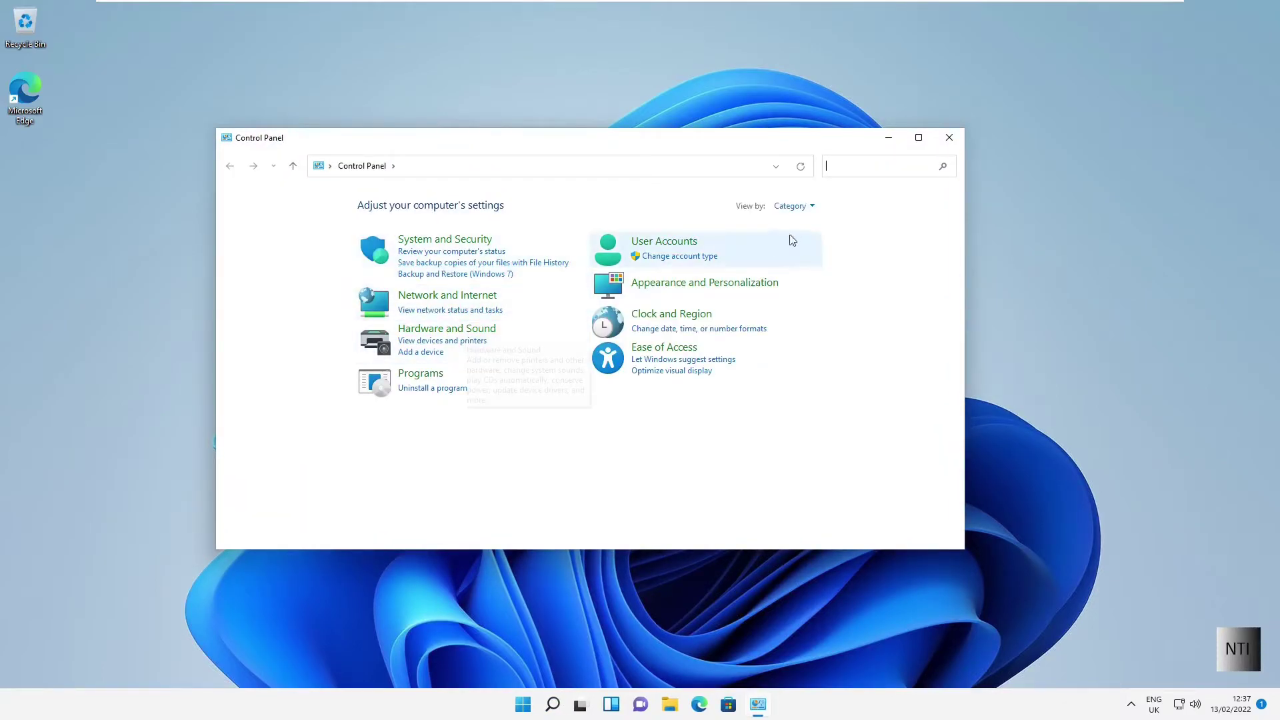
pyautogui.click(797, 206)
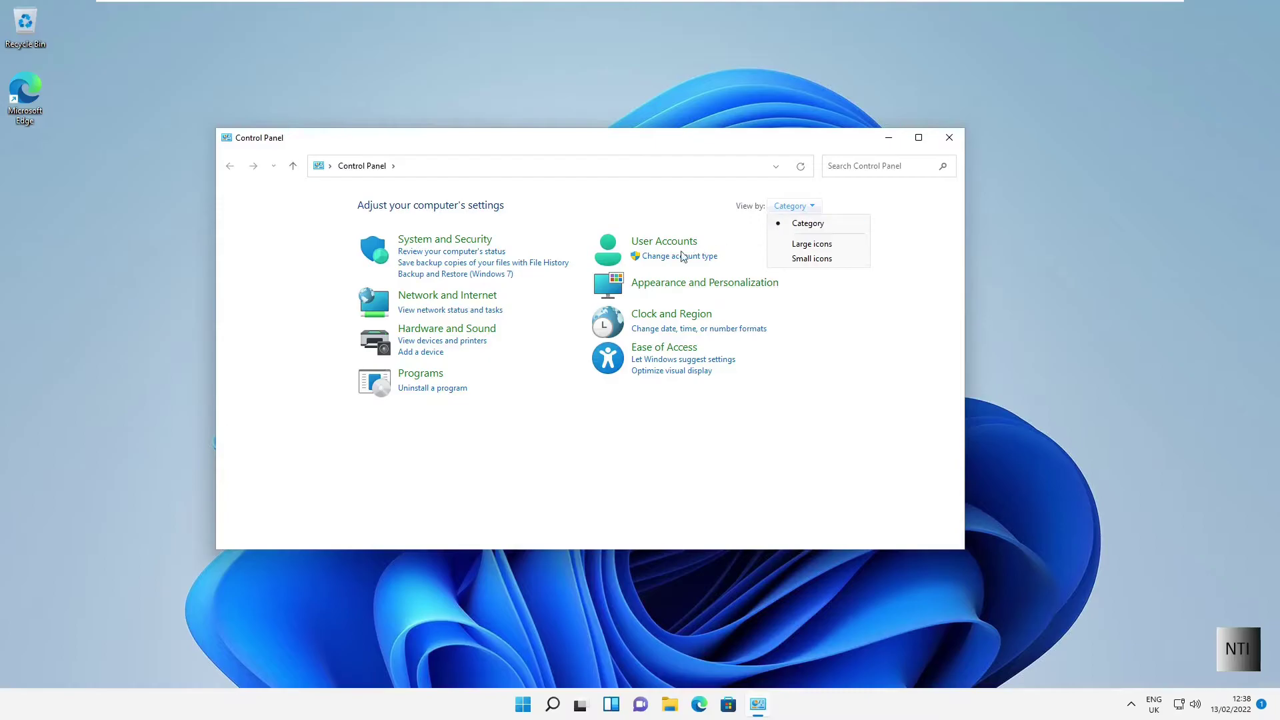
pyautogui.click(465, 298)
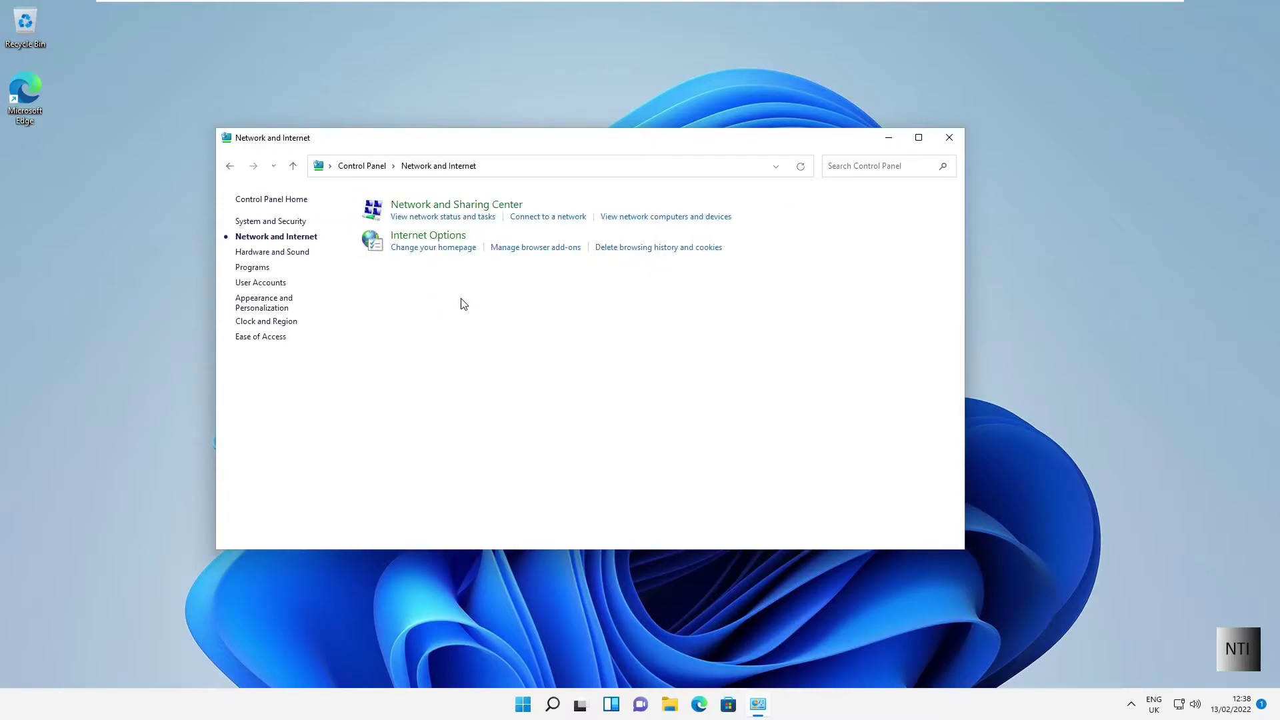
pyautogui.click(428, 212)
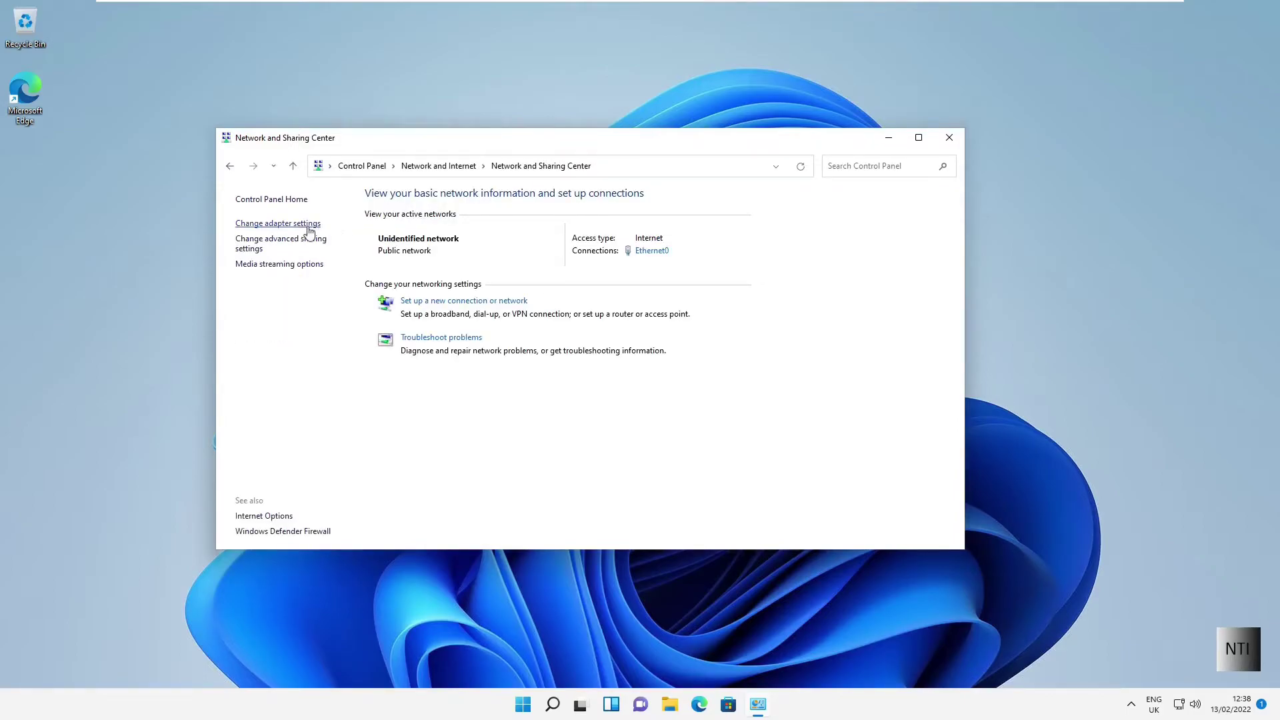
pyautogui.click(274, 223)
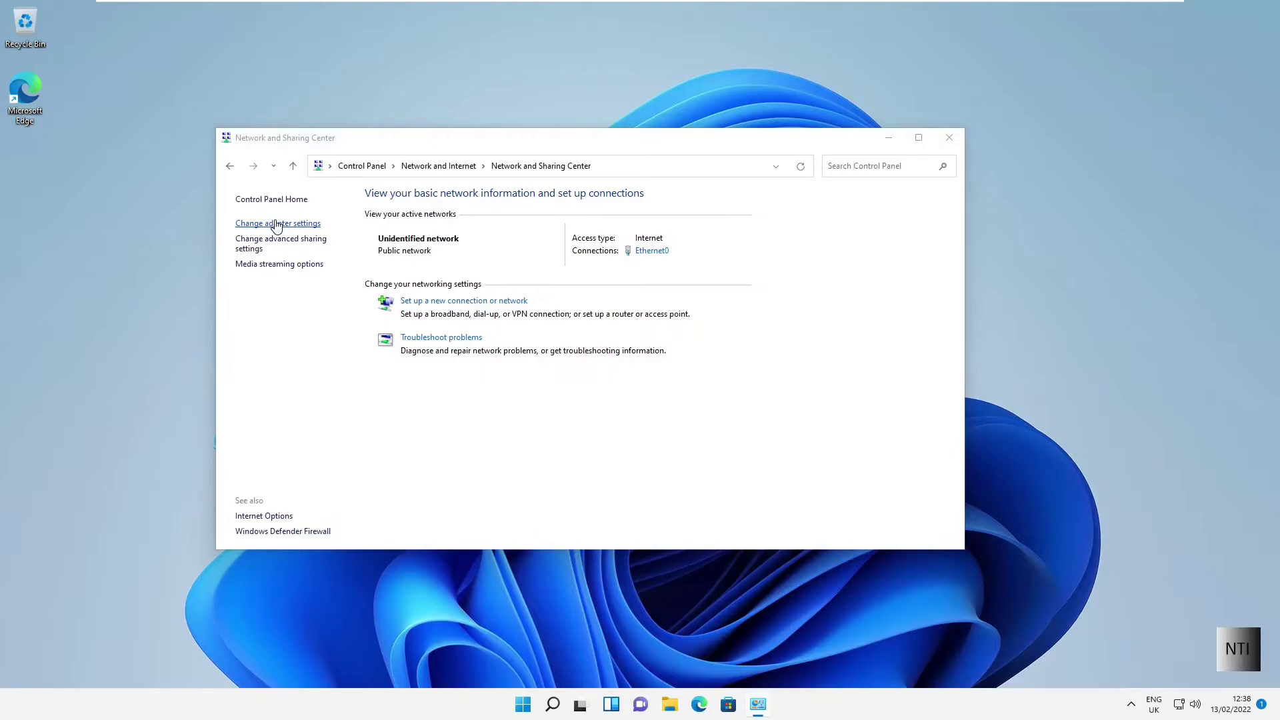
# Step: Open the Internet Protocol Version 4 (TCP/IPv4) properties of the Ethernet0 adapter
pyautogui.click(469, 248)
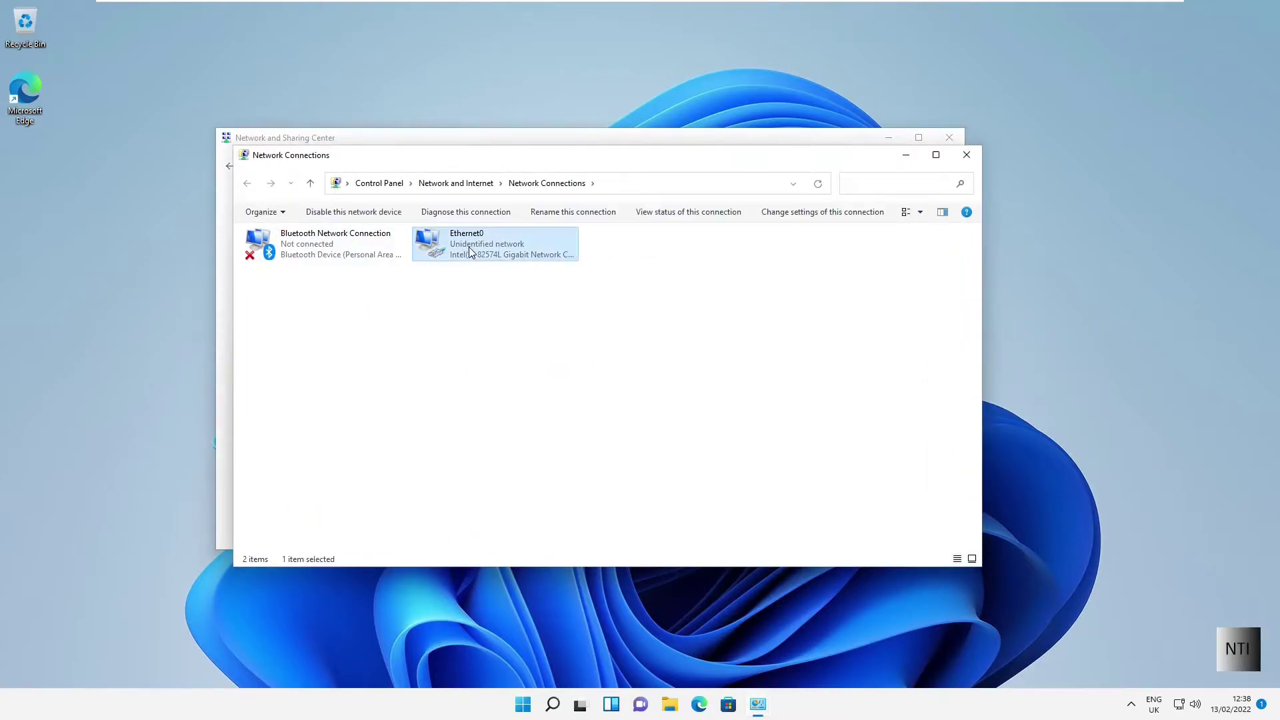
pyautogui.rightClick(469, 250)
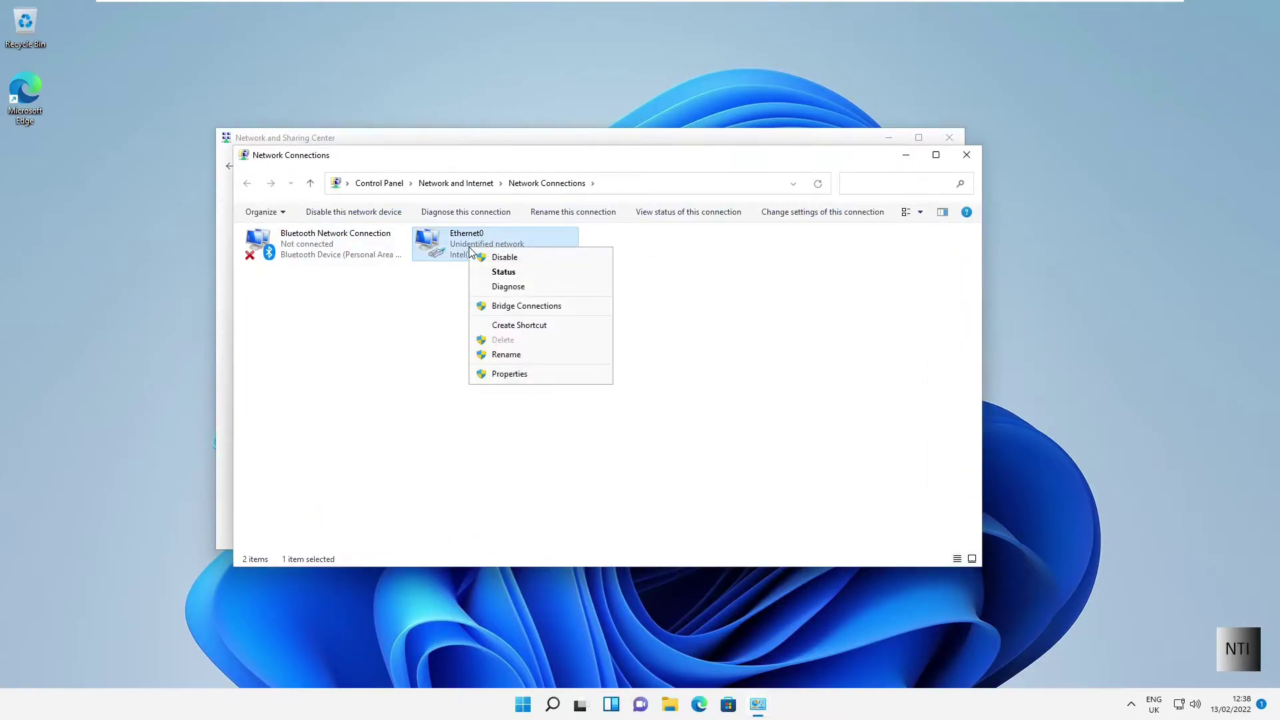
pyautogui.click(502, 376)
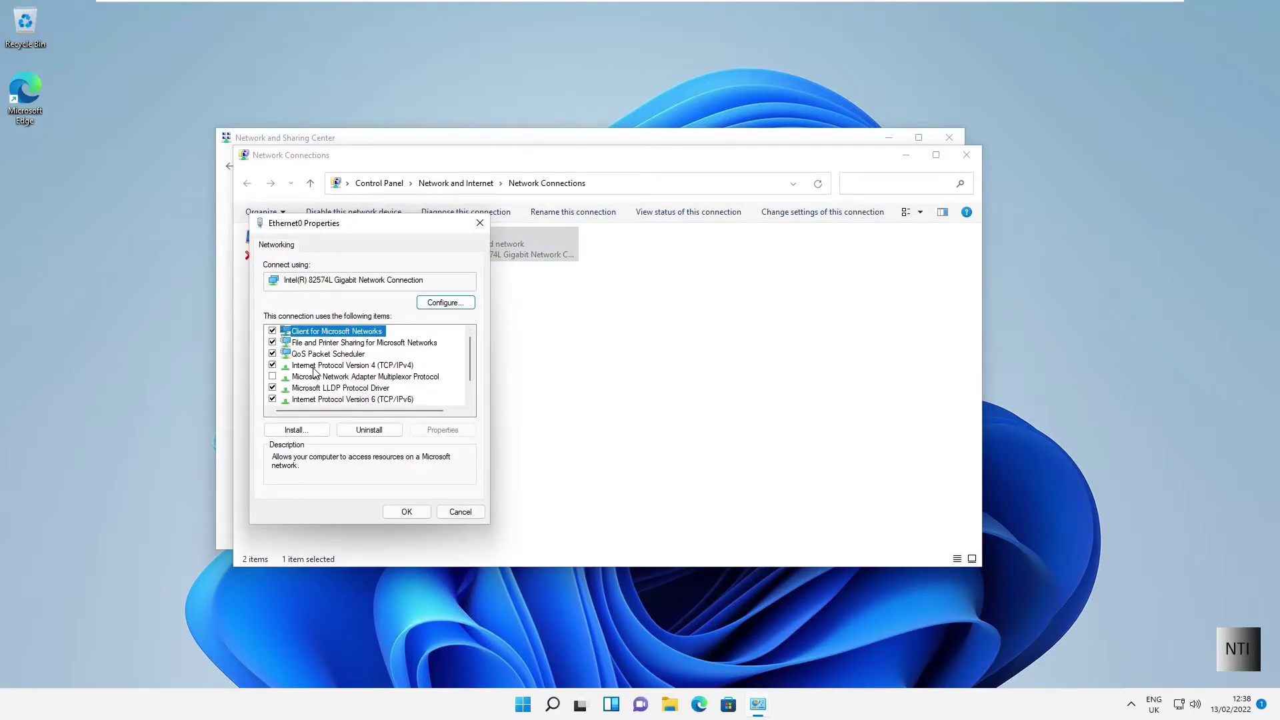
pyautogui.click(323, 367)
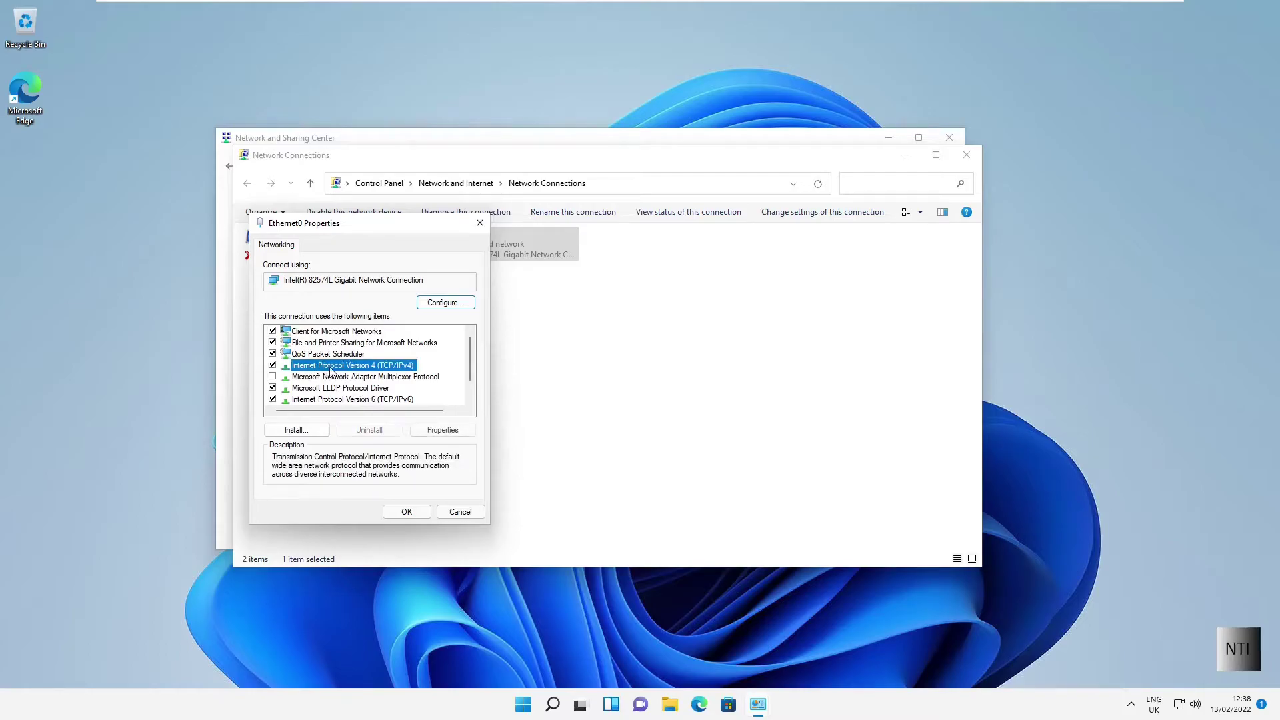
pyautogui.click(443, 430)
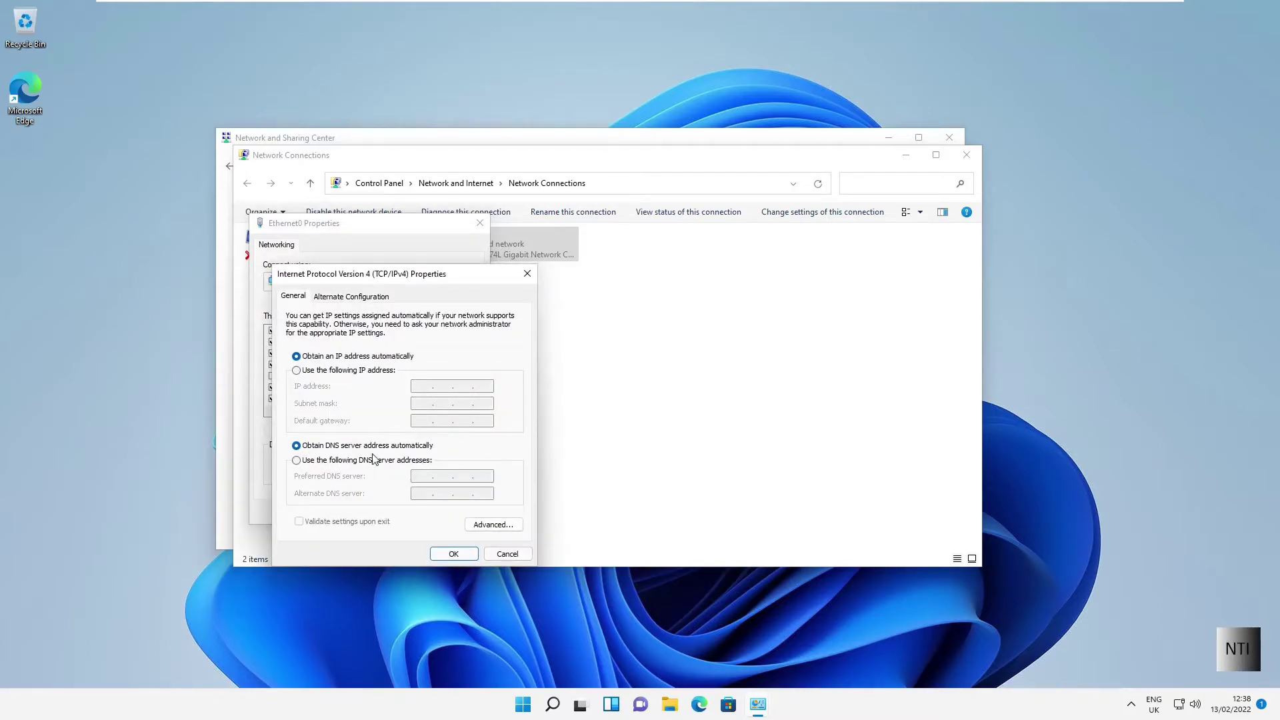
# Step: Set preferred DNS 192.168.1.60 and alternate 192.168.1.1, then close the network windows
pyautogui.click(350, 460)
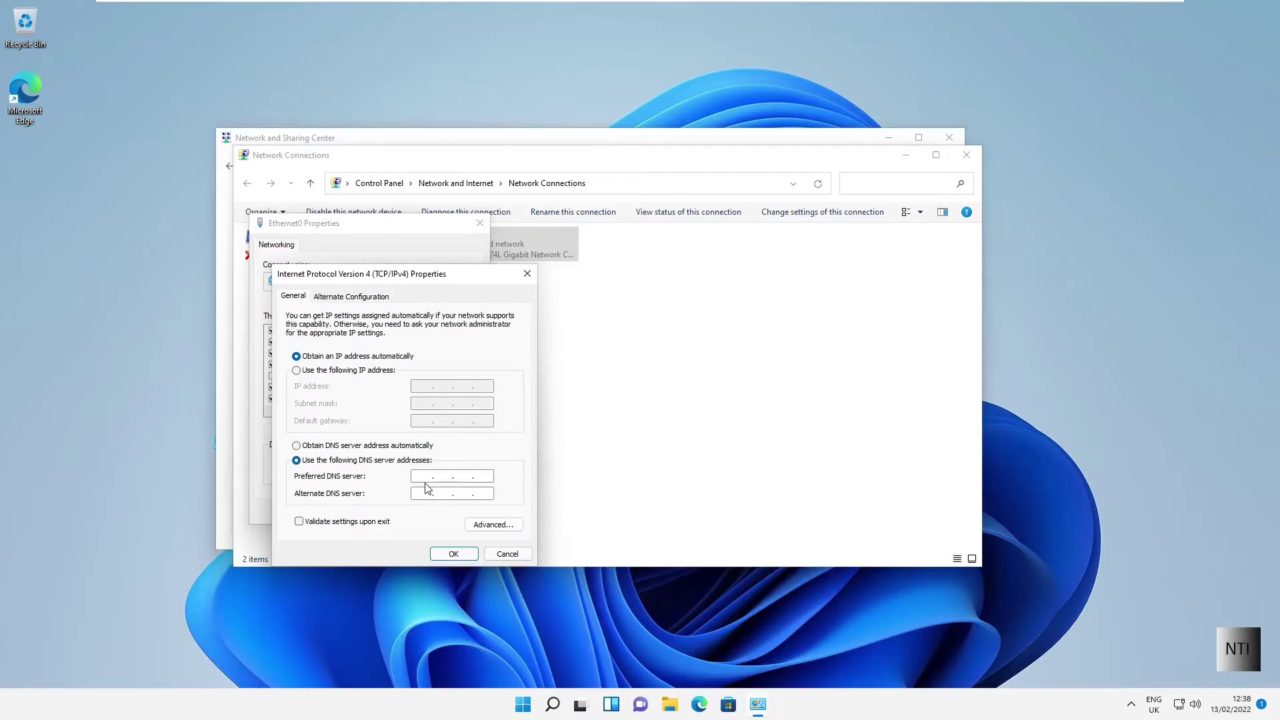
pyautogui.click(426, 480)
pyautogui.write('192.168.1.60')
pyautogui.click(422, 494)
pyautogui.write('192')
pyautogui.click(453, 554)
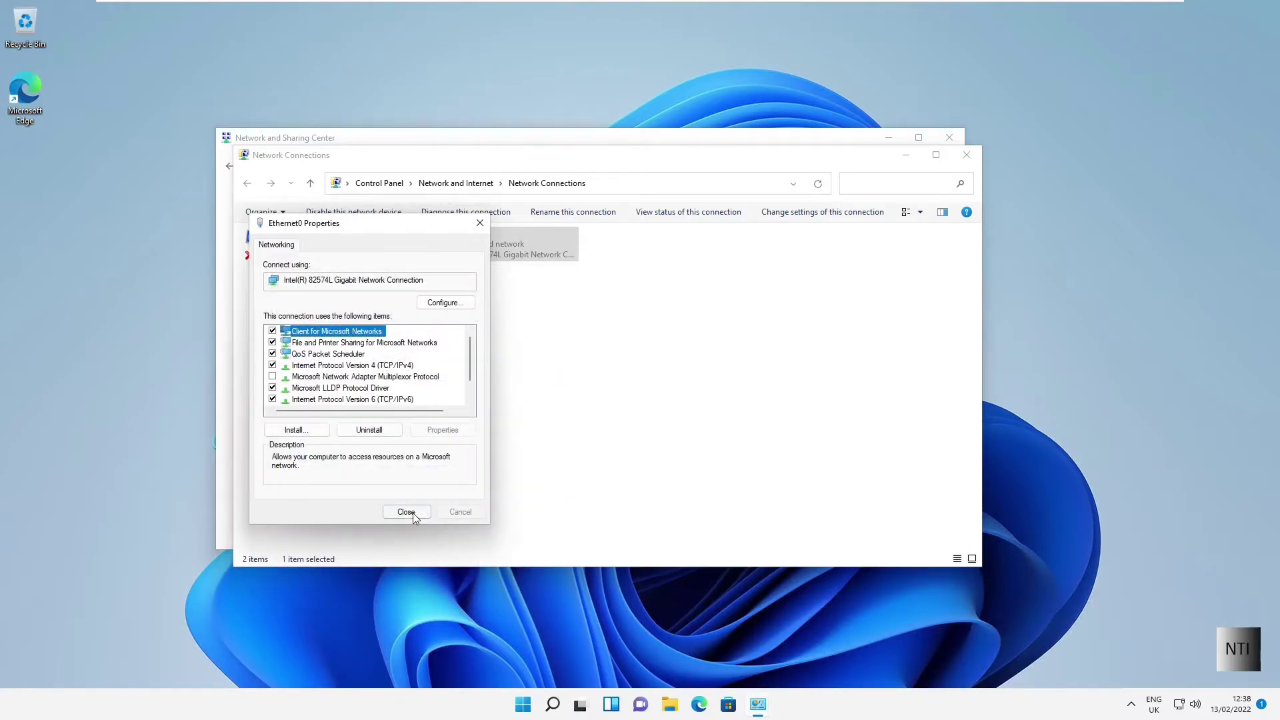
pyautogui.click(406, 512)
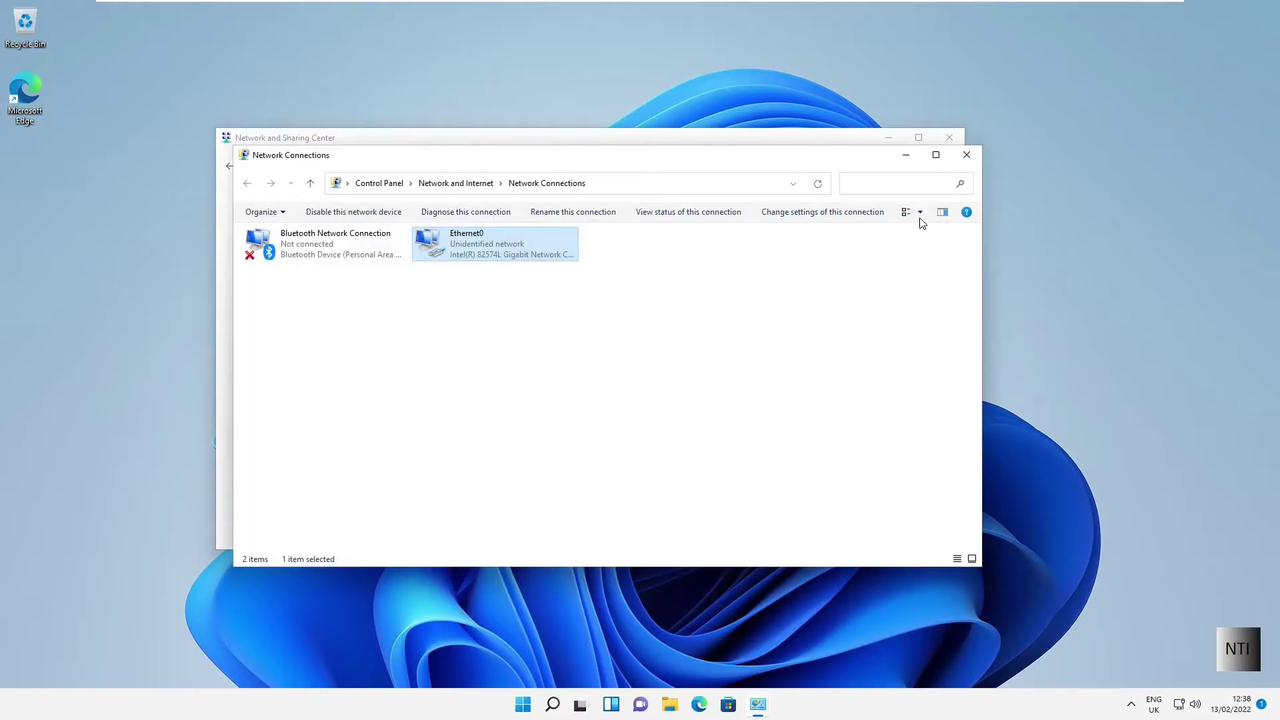
pyautogui.click(965, 153)
pyautogui.click(950, 136)
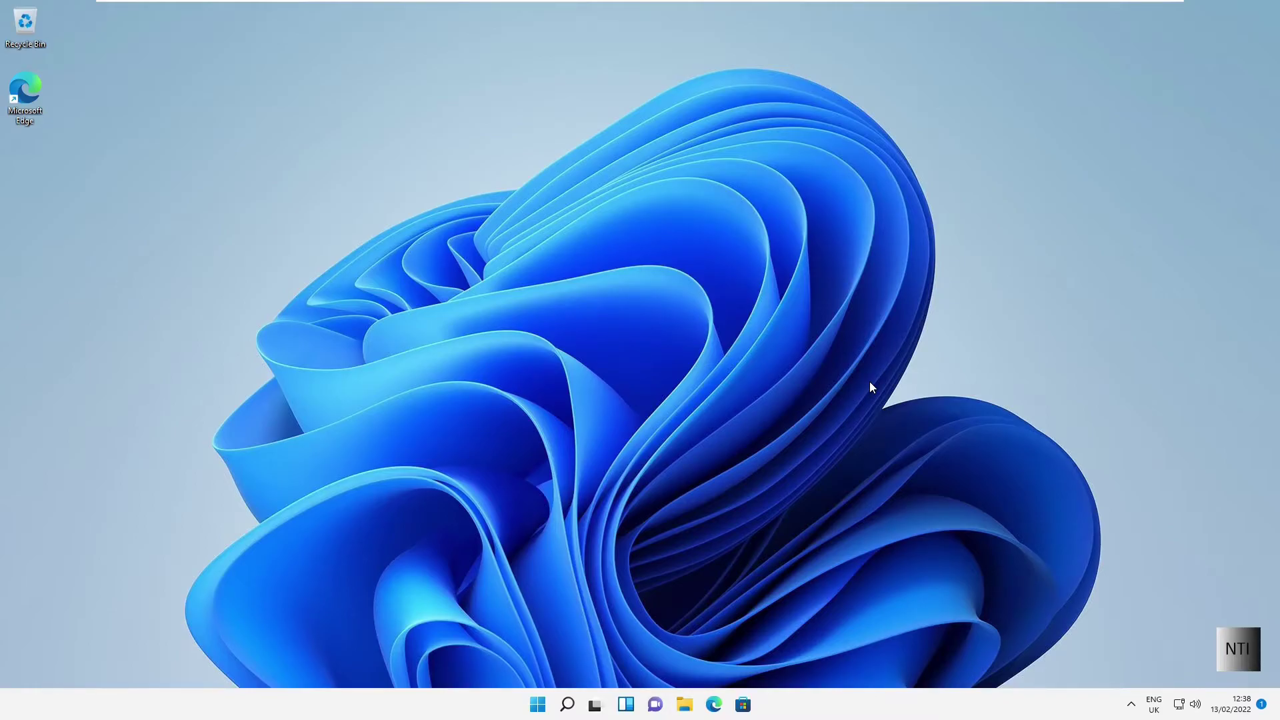
# Step: In maximised Settings, go to System > About and open Domain or workgroup properties
pyautogui.click(540, 705)
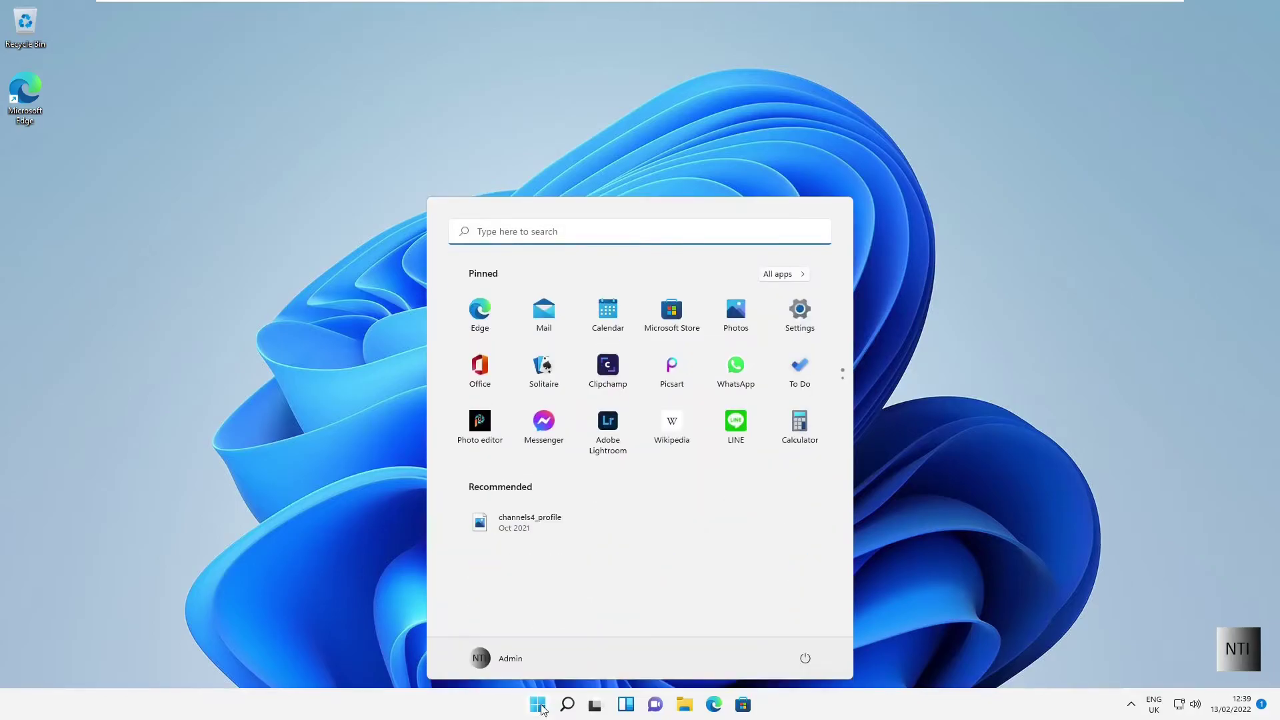
pyautogui.click(800, 310)
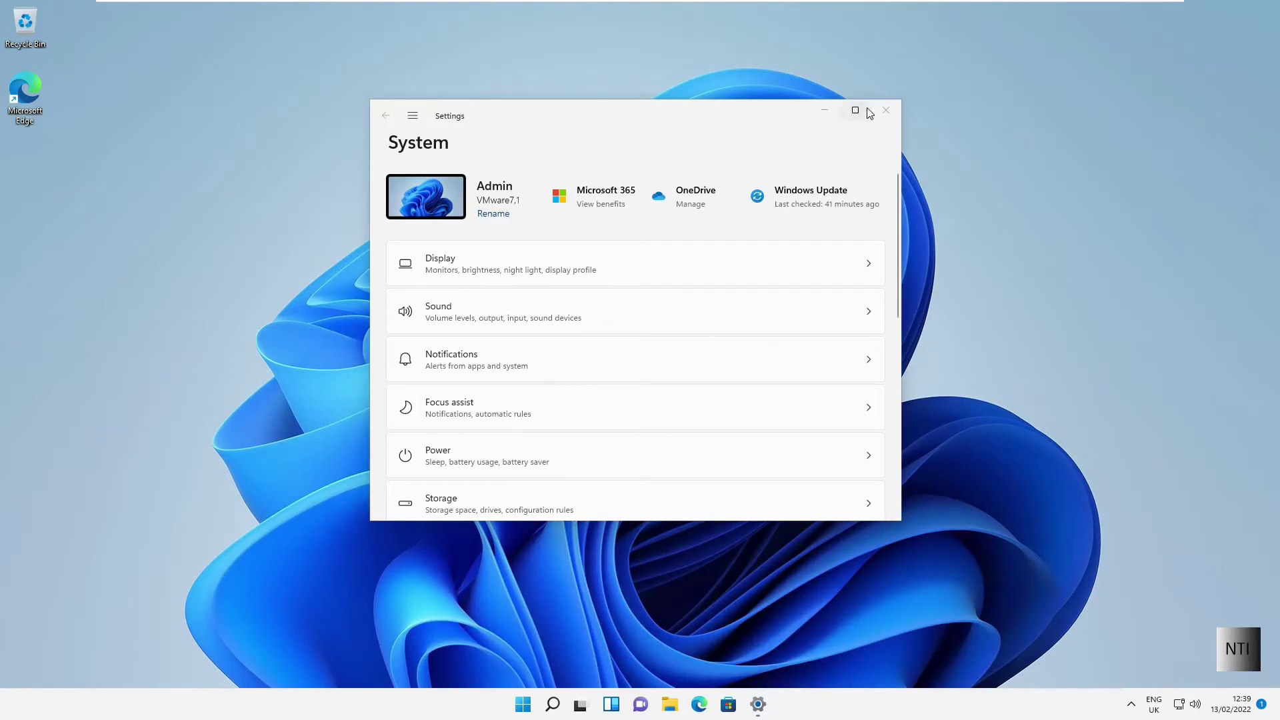
pyautogui.click(855, 110)
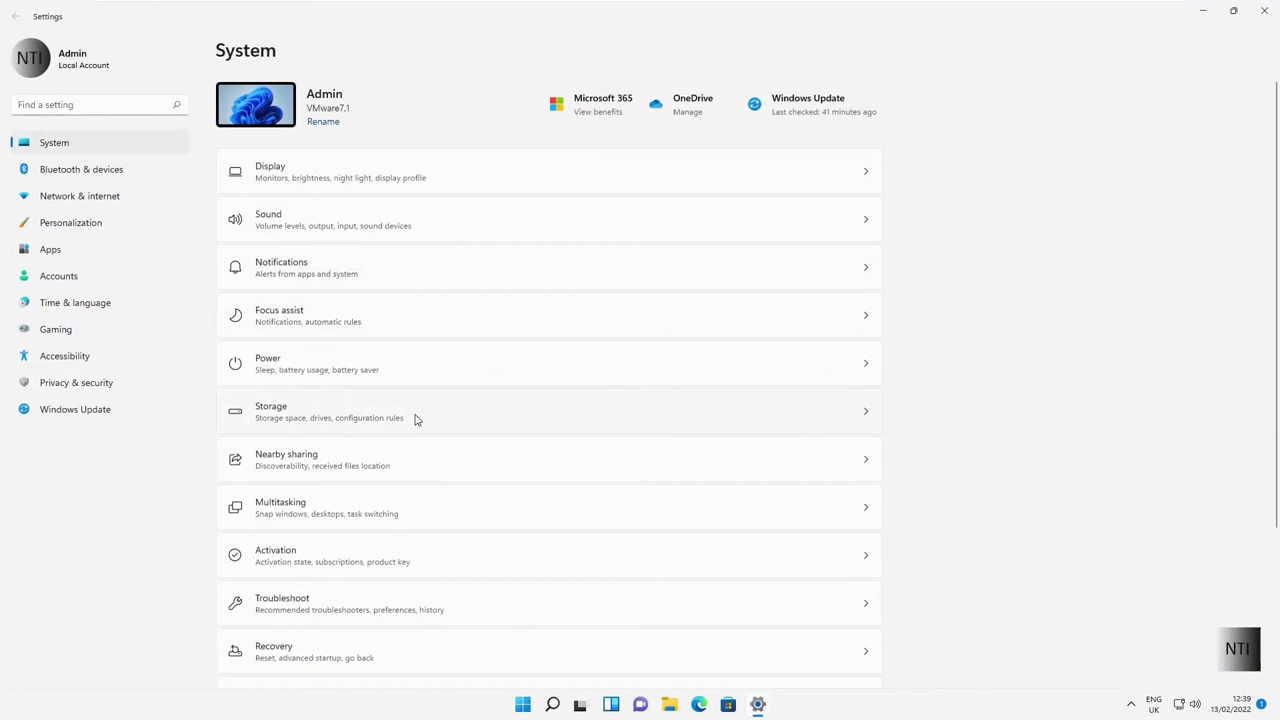
pyautogui.scroll(-2, 415, 418)
pyautogui.scroll(-2, 415, 419)
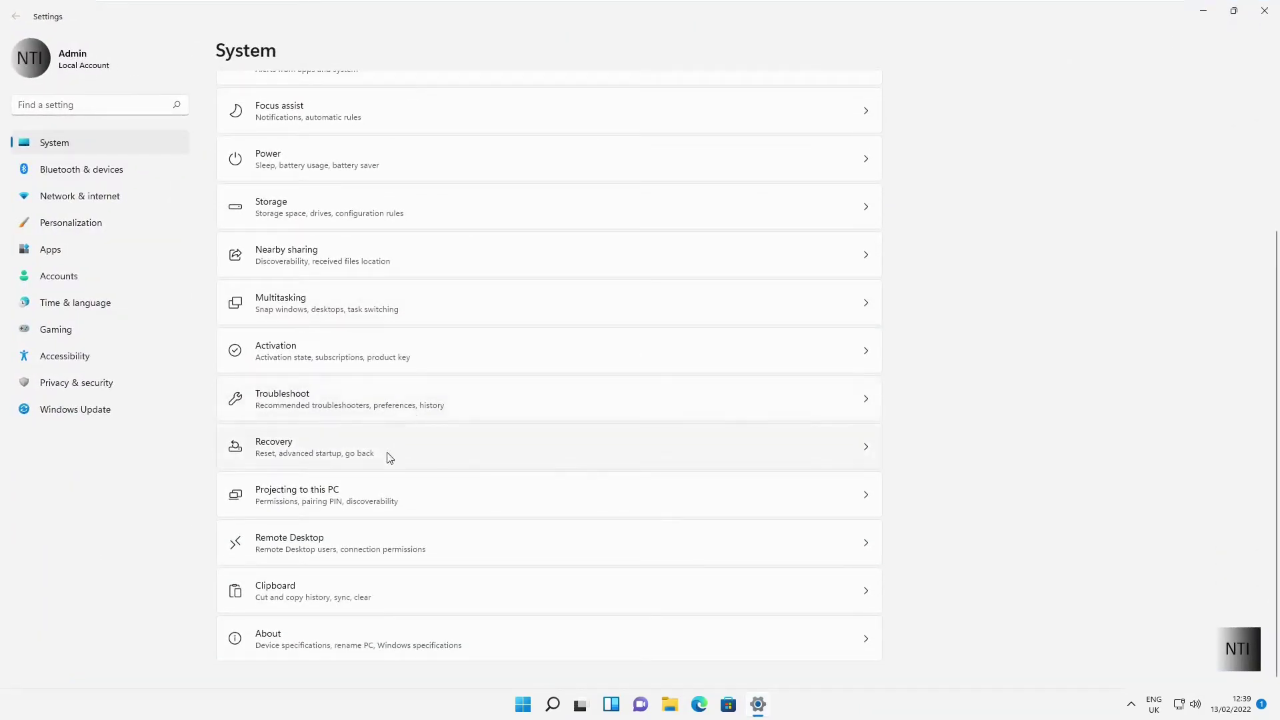
pyautogui.click(293, 644)
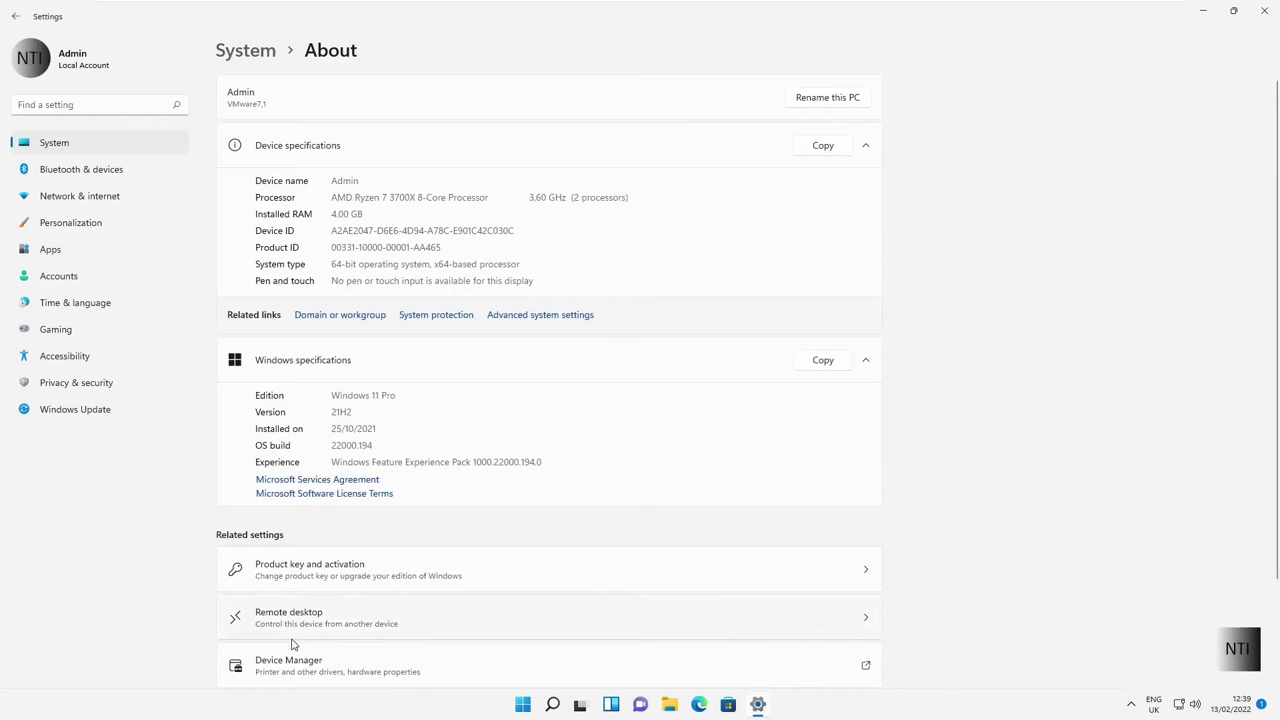
pyautogui.click(337, 321)
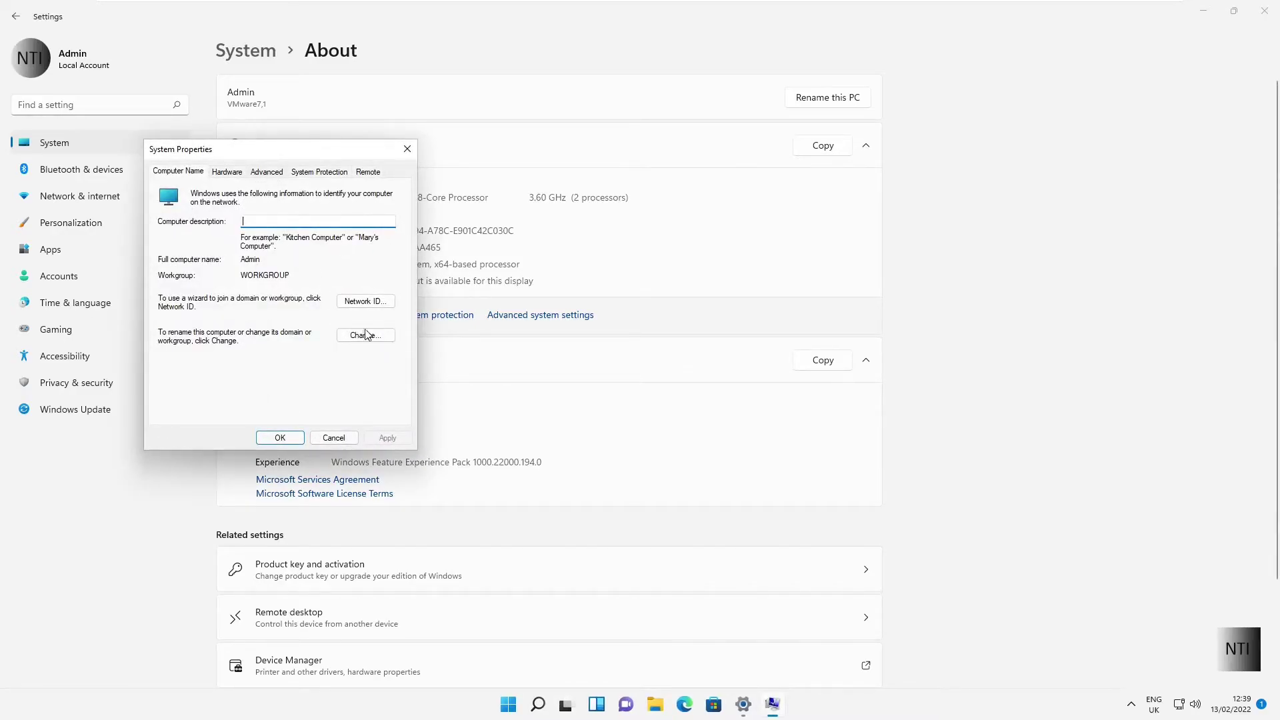
# Step: Switch the computer's membership from Workgroup to Domain, ready for the domain name
pyautogui.click(366, 335)
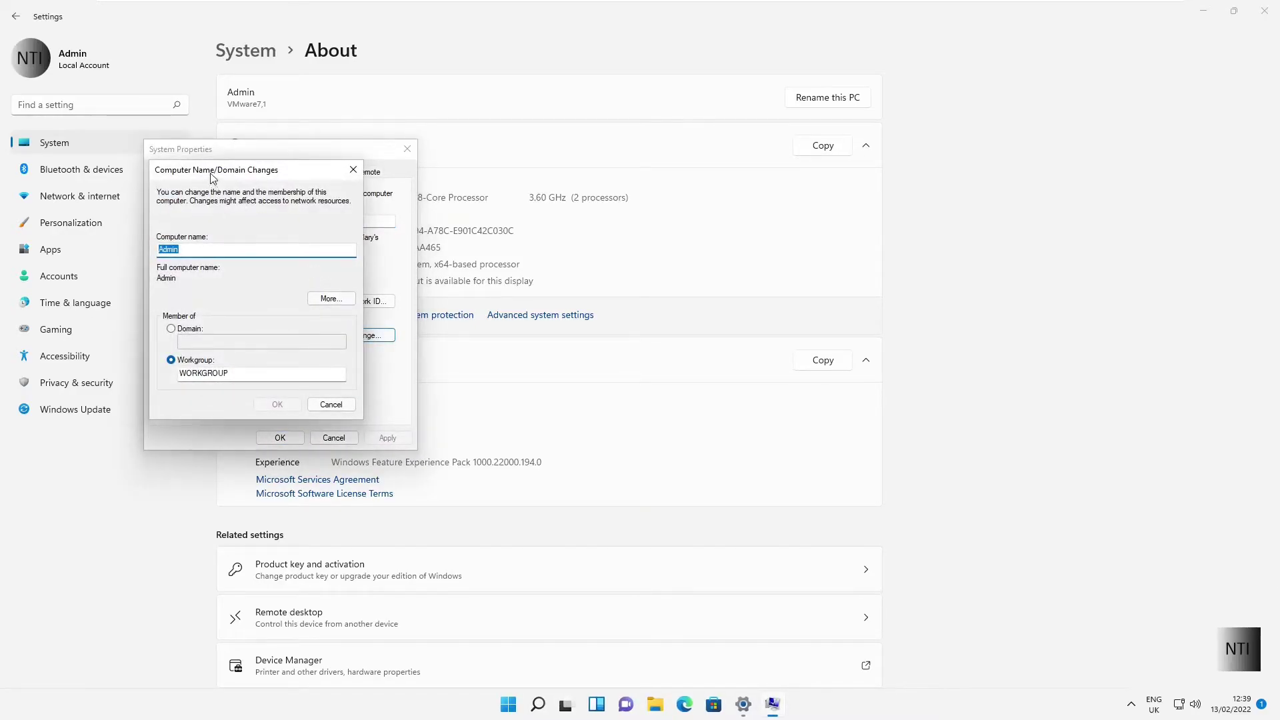
pyautogui.moveTo(212, 177); pyautogui.dragTo(288, 187)
pyautogui.click(246, 338)
pyautogui.click(283, 352)
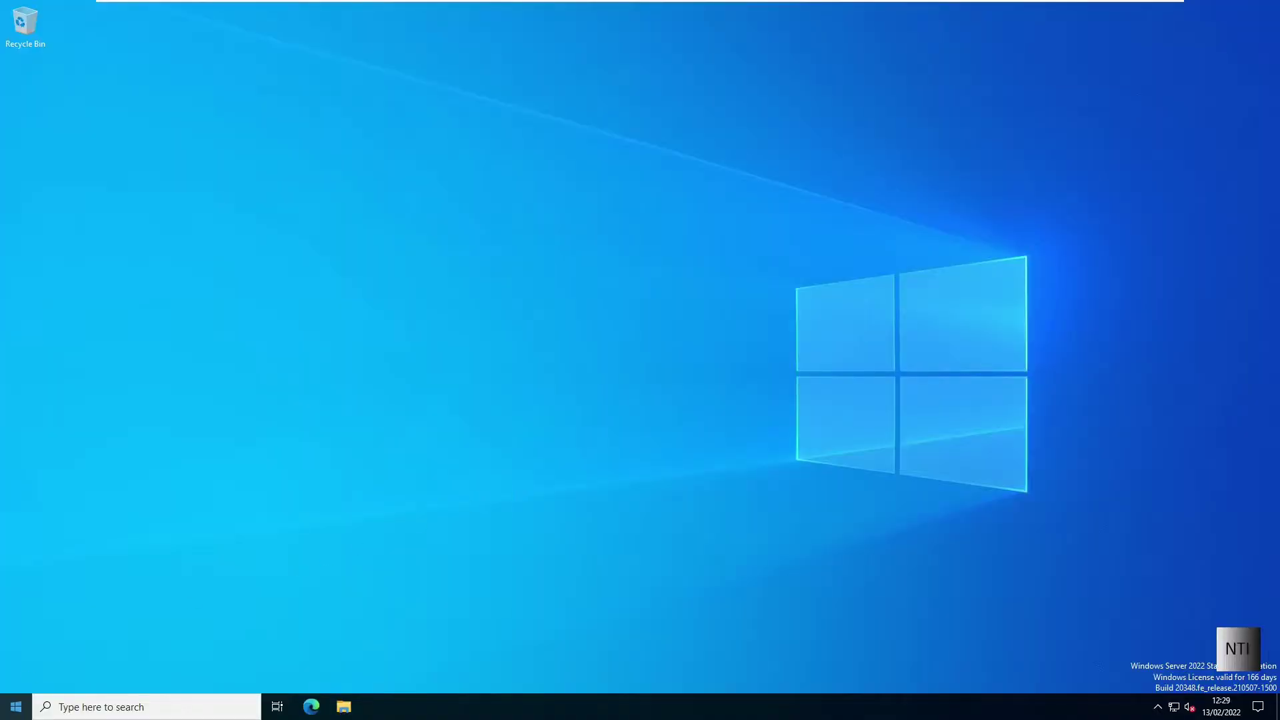
pyautogui.click(16, 707)
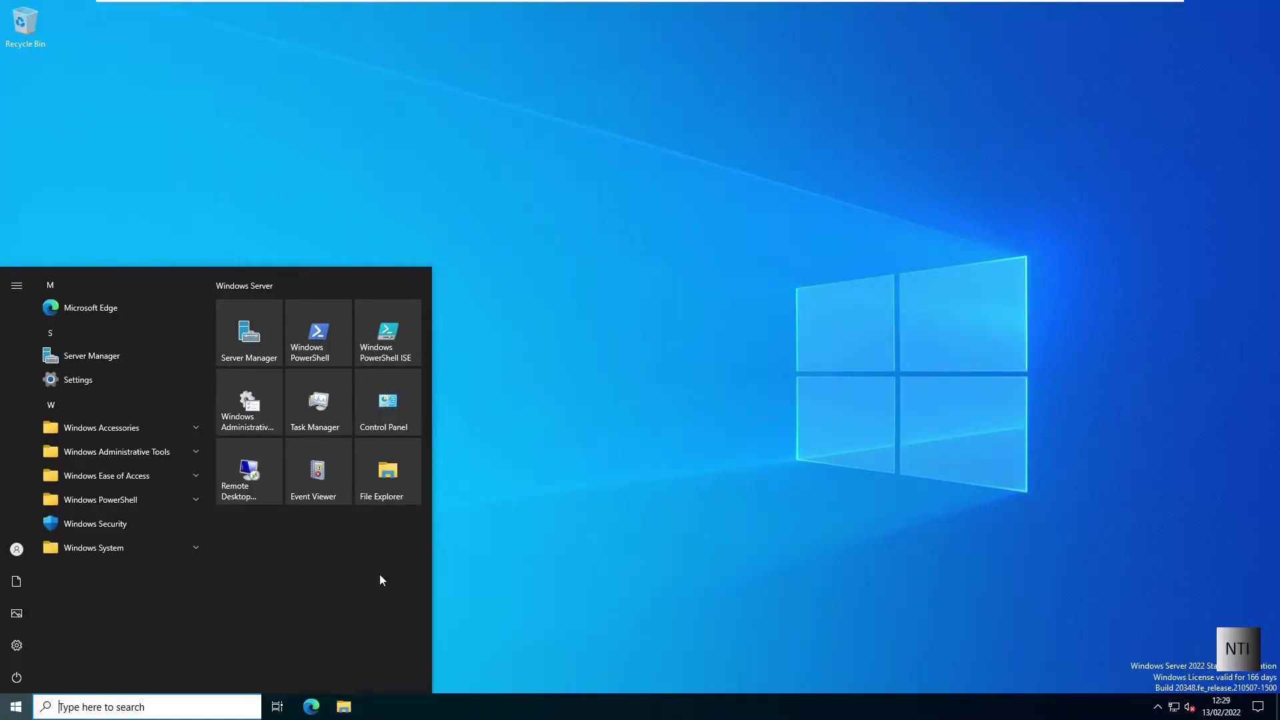
# Step: Open Server Manager, dismiss the Windows Admin Center pop-up and view Local Server properties
pyautogui.click(143, 355)
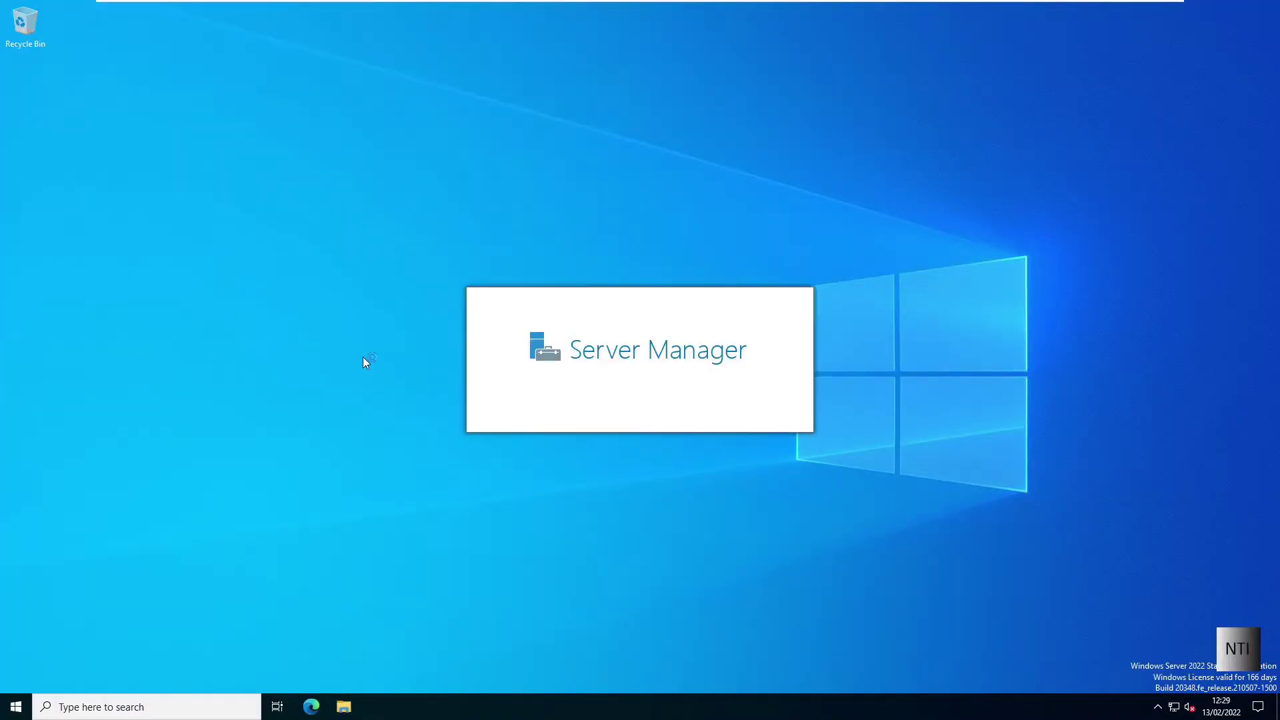
pyautogui.click(392, 78)
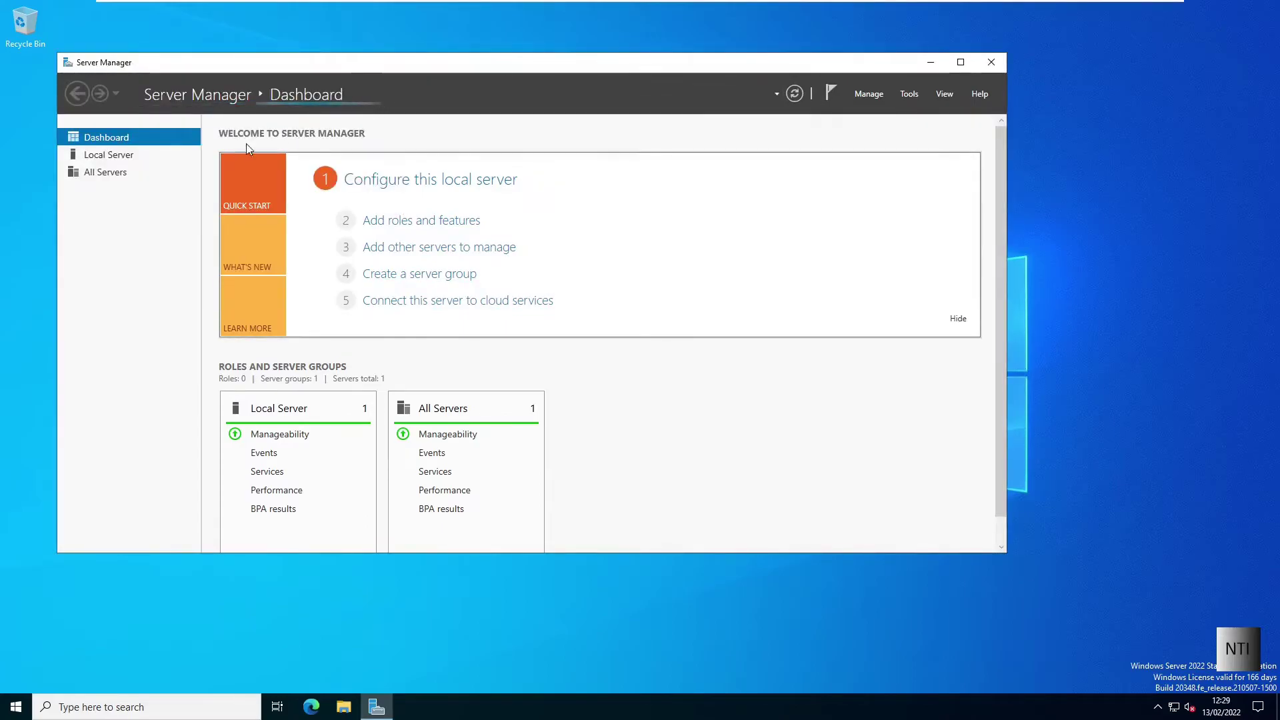
pyautogui.click(167, 157)
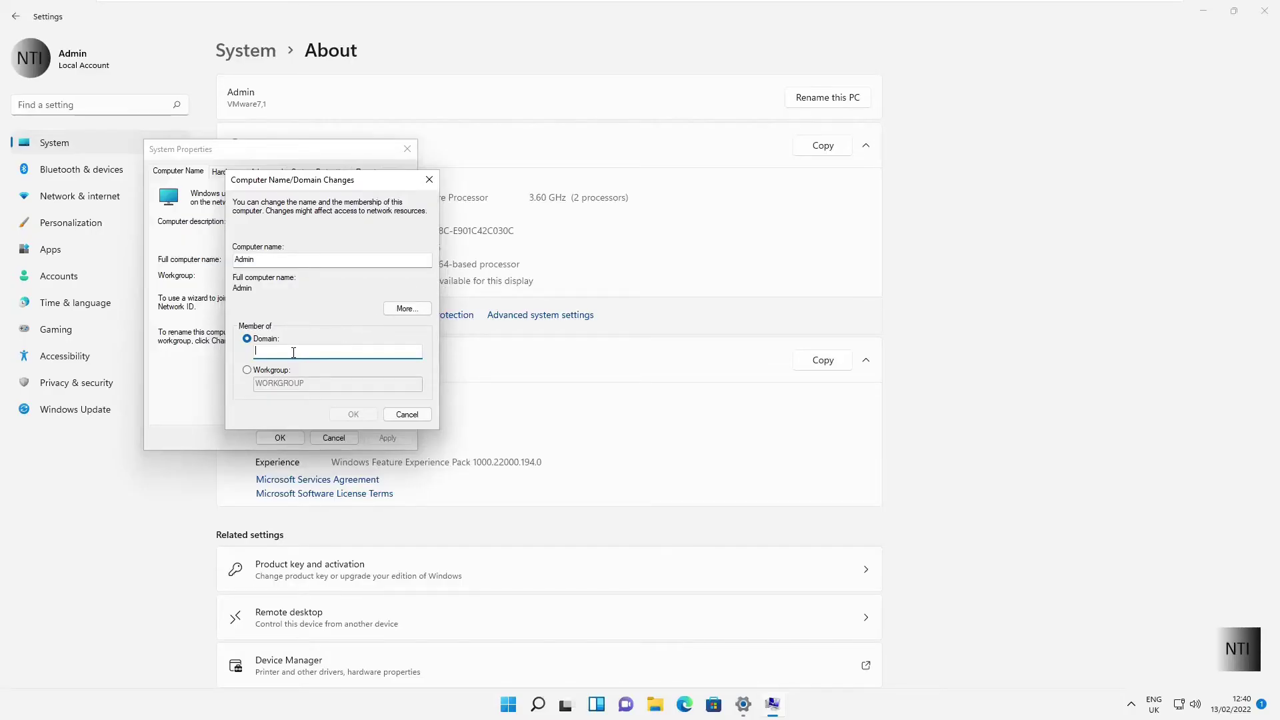
# Step: Enter domain ntiserver.local and authenticate as Administrator with the domain password
pyautogui.write('nti')
pyautogui.write('swe')
pyautogui.write('ver.local')
pyautogui.click(352, 413)
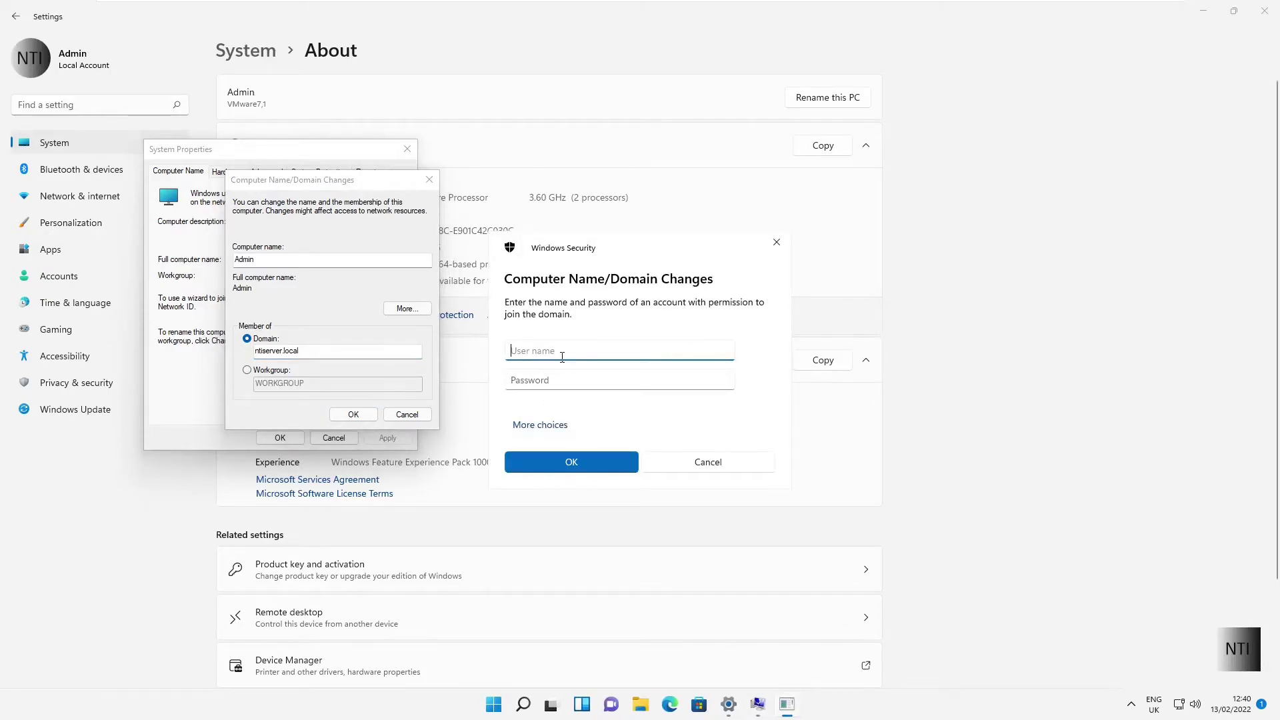
pyautogui.write('Admini')
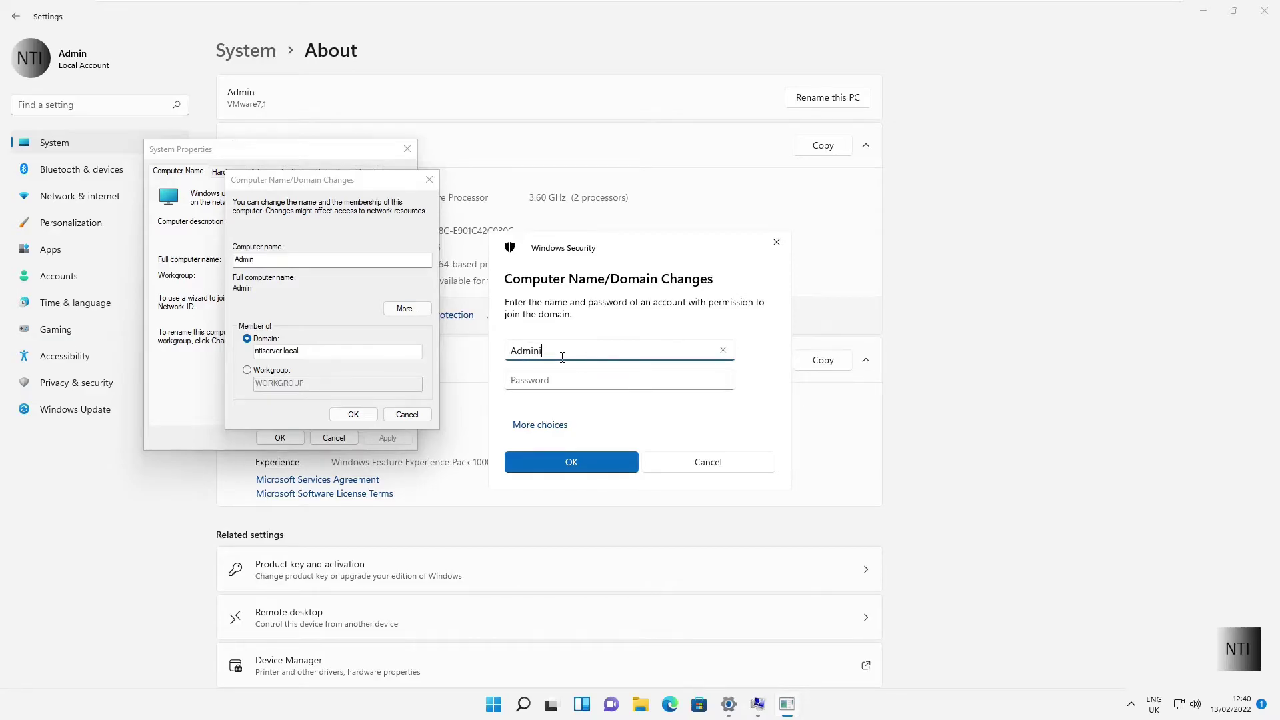
pyautogui.write('strator')
pyautogui.press('Tab')
pyautogui.write('P')
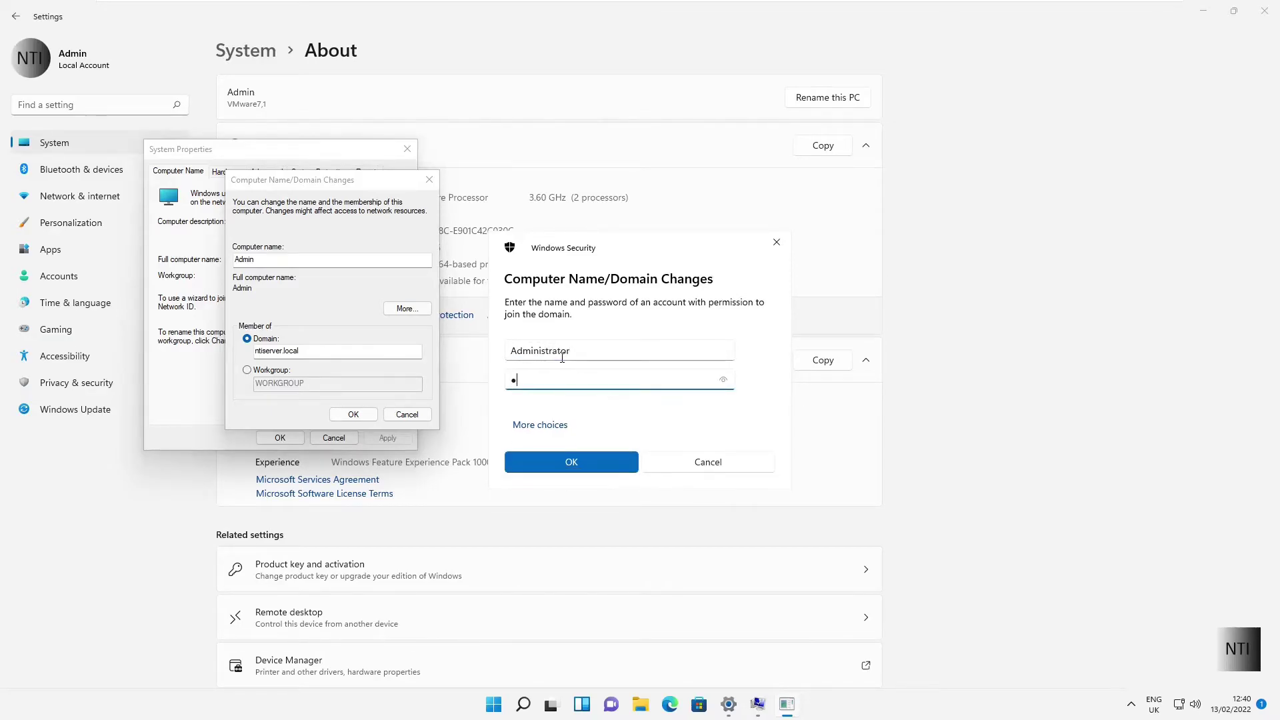
pyautogui.write('a$$w0rd')
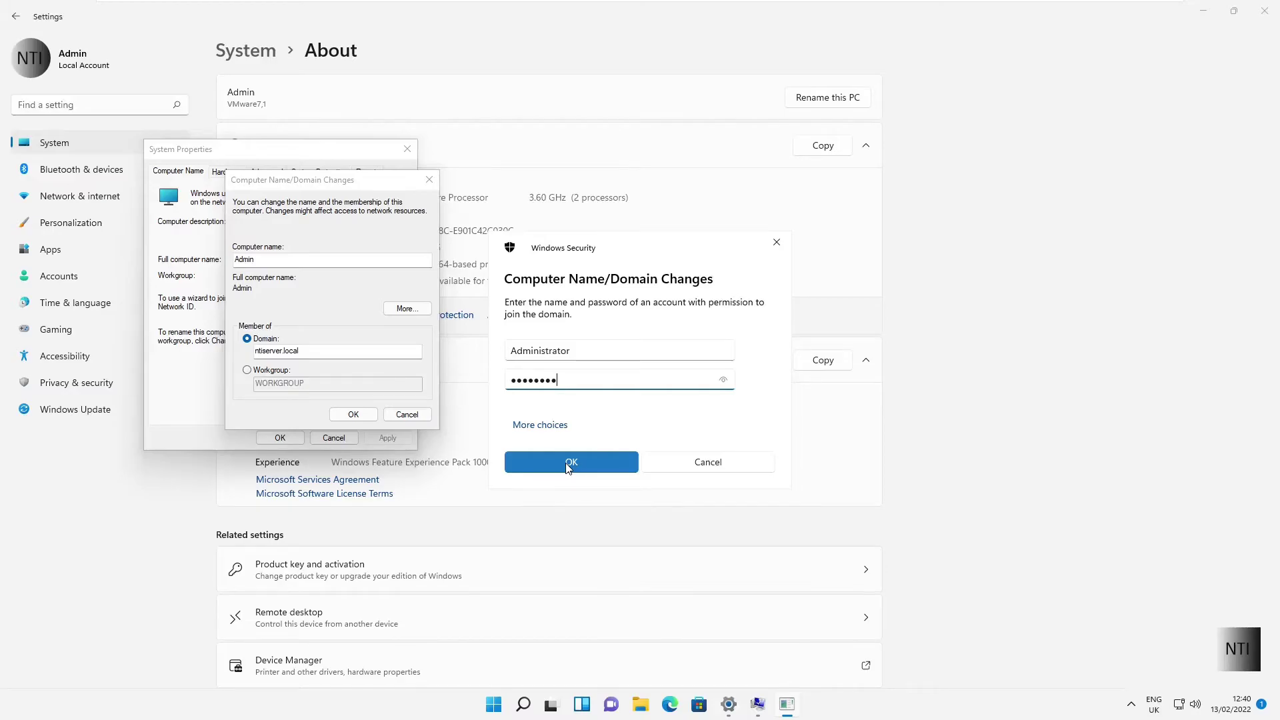
pyautogui.click(569, 463)
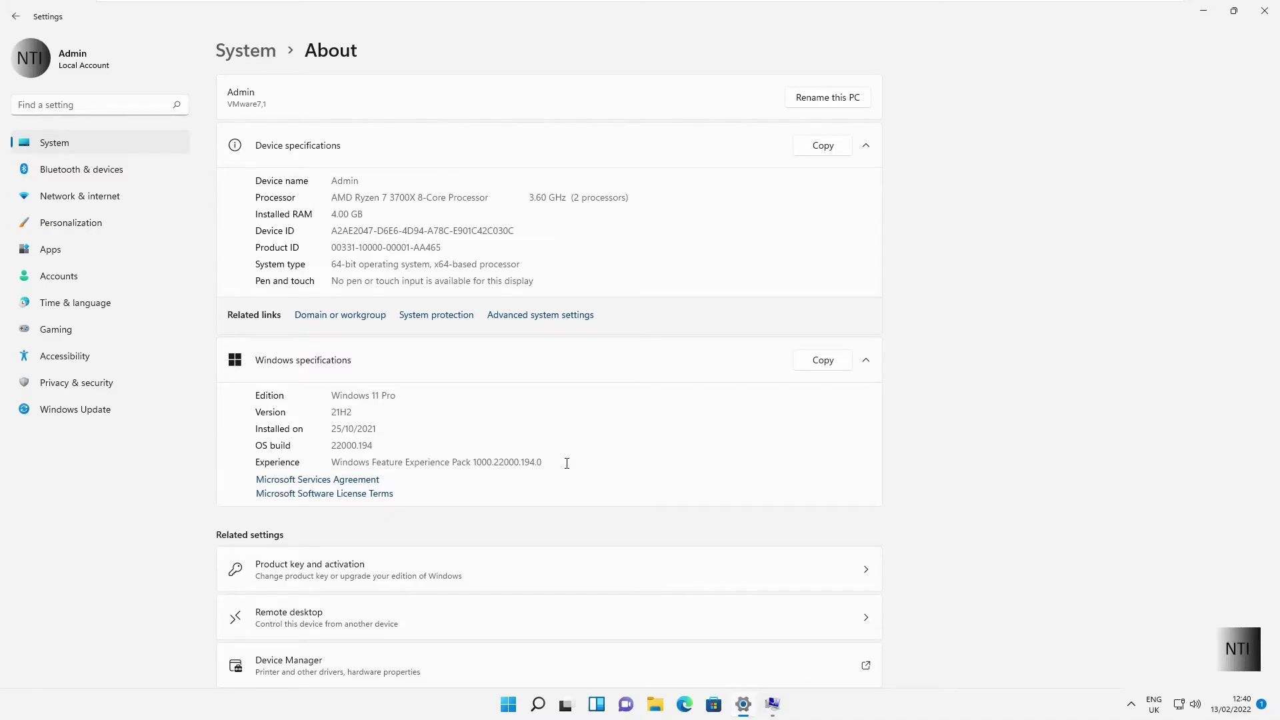
# Step: Acknowledge the ntiserver.local welcome and restart notices, close System Properties, and restart now
pyautogui.click(772, 705)
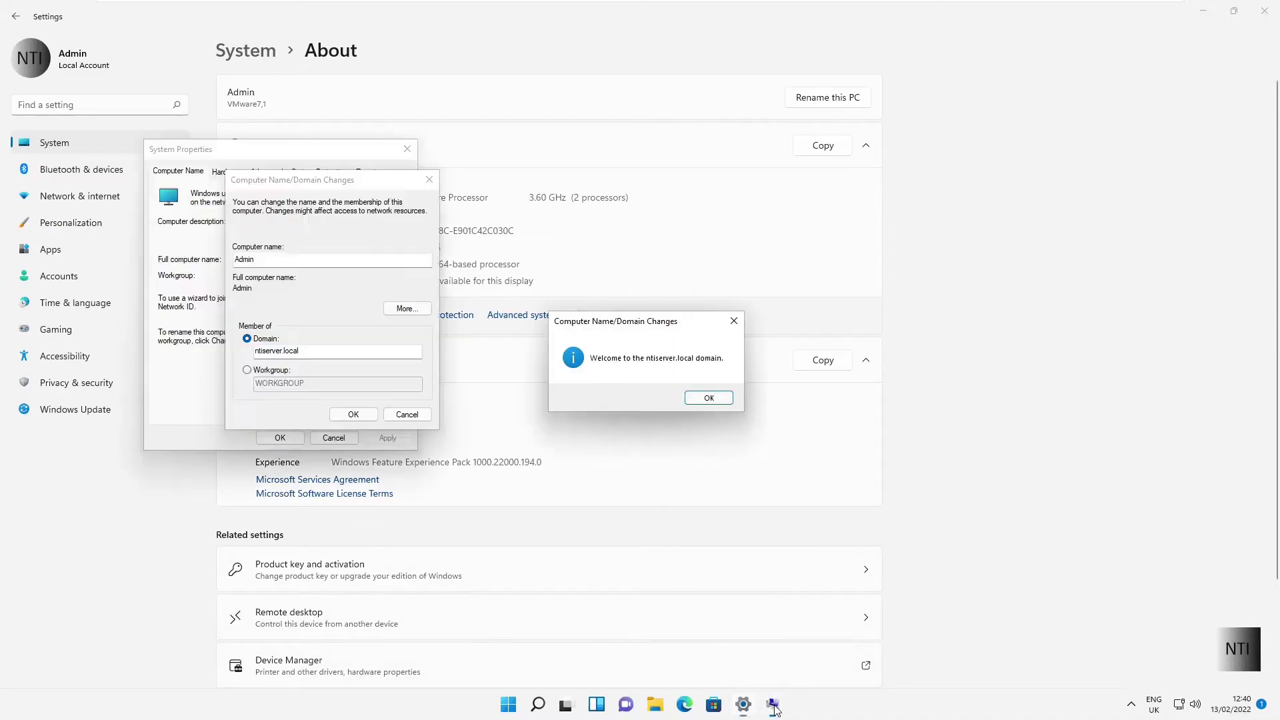
pyautogui.moveTo(606, 330)
pyautogui.mouseDown()
pyautogui.moveTo(574, 354)
pyautogui.moveTo(596, 336)
pyautogui.mouseUp()
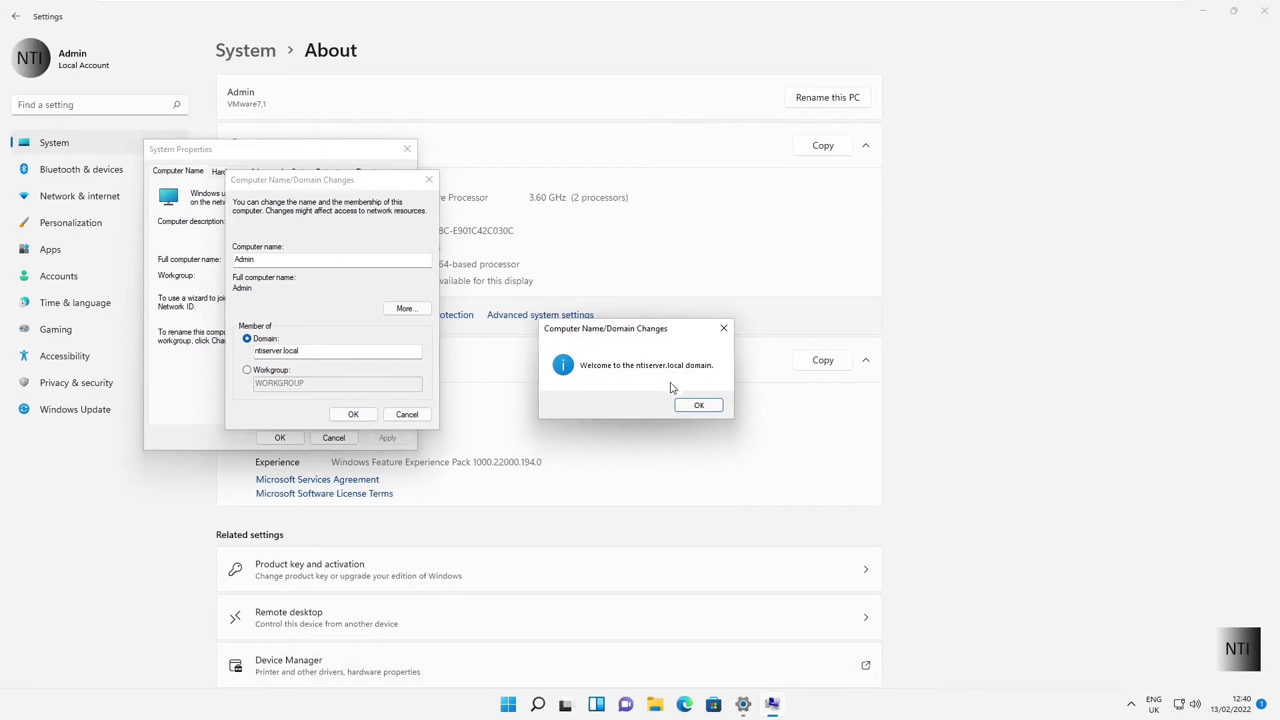
pyautogui.click(699, 406)
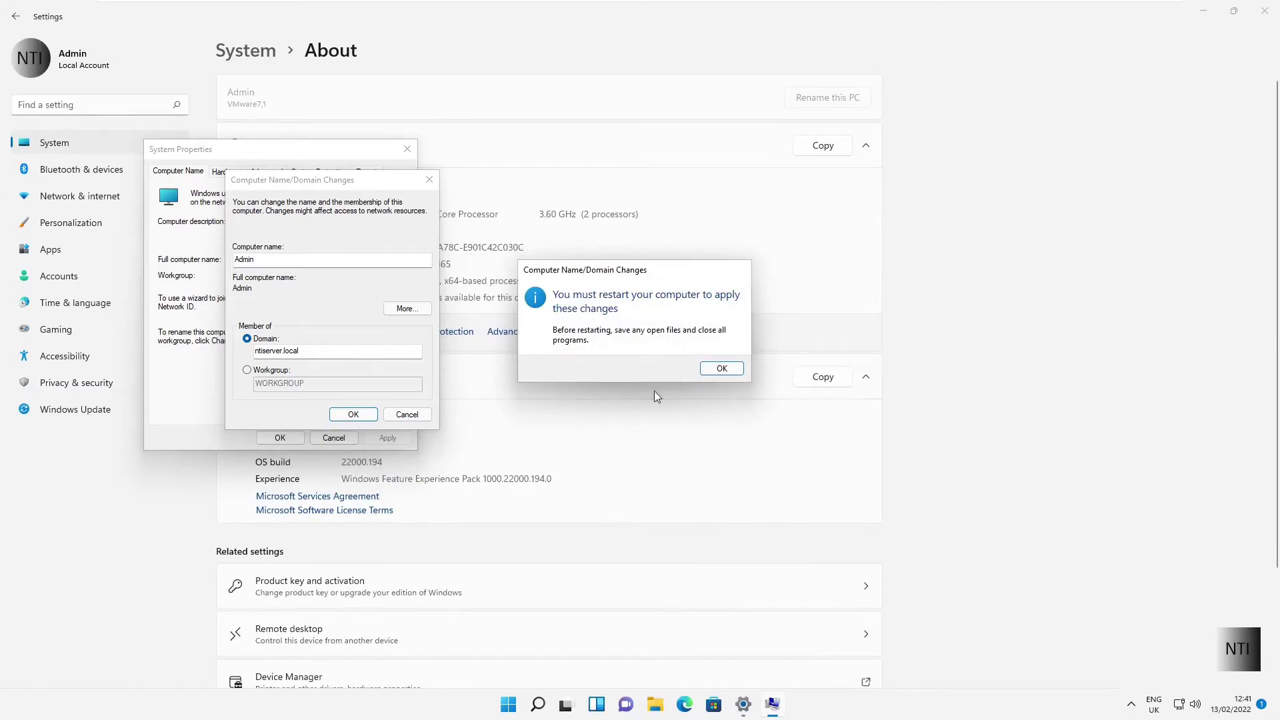
pyautogui.click(711, 371)
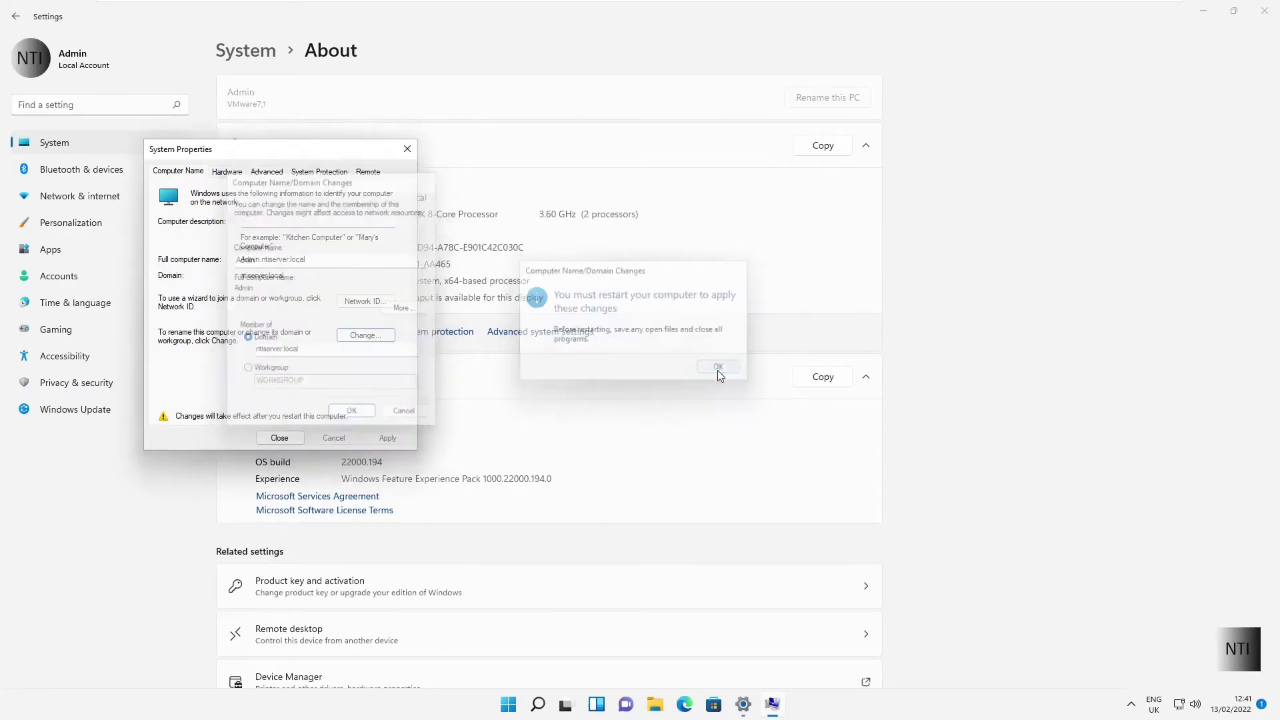
pyautogui.click(280, 437)
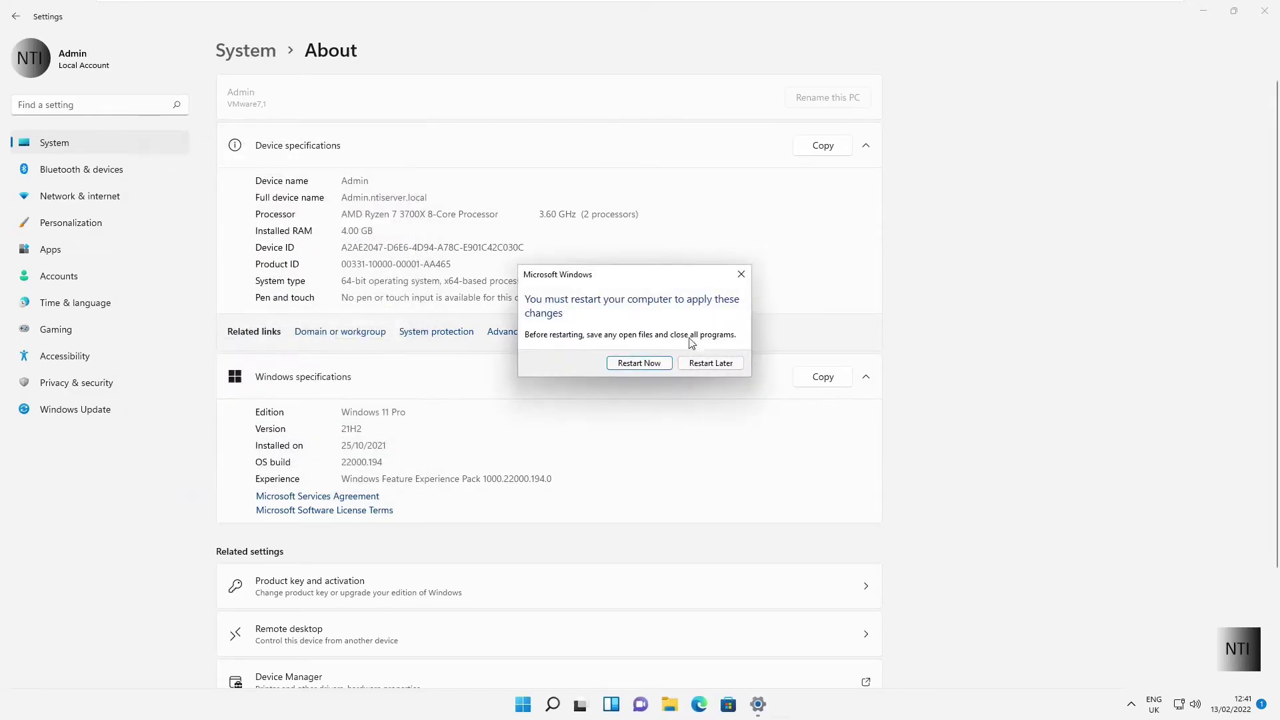
pyautogui.click(638, 363)
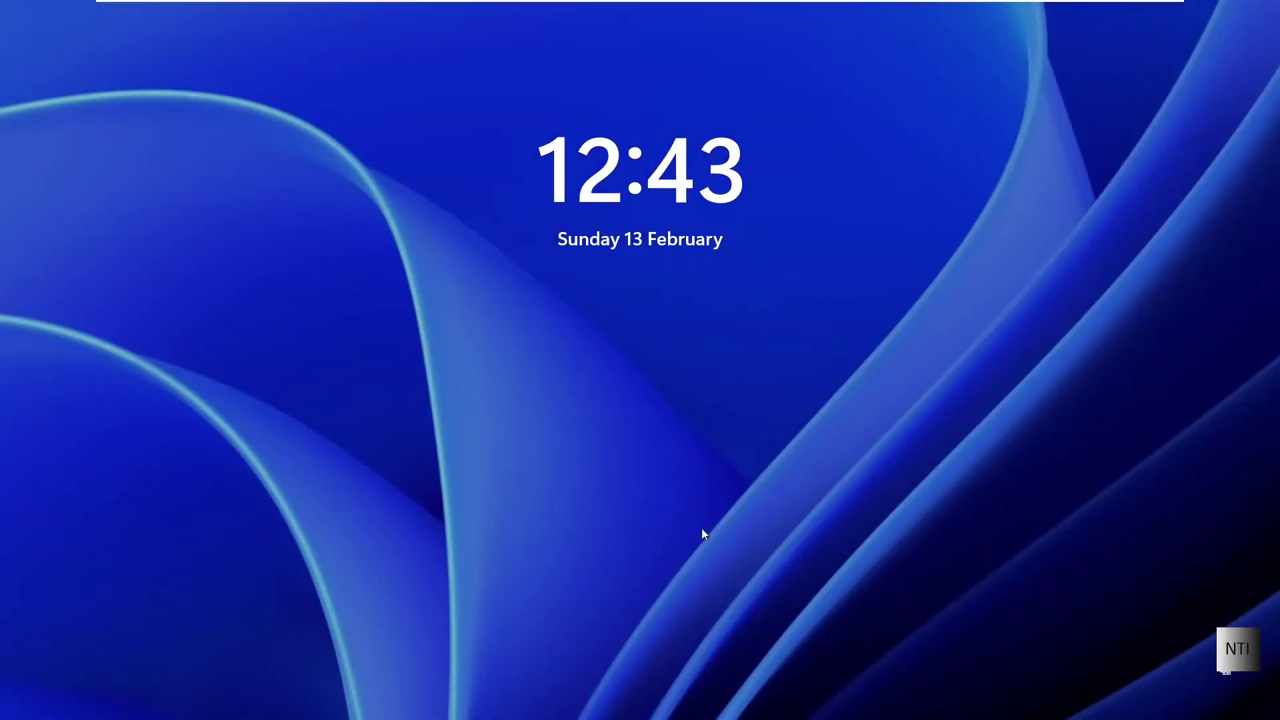
# Step: Sign in under Other user as NTISERVER\Administrator with the domain account's password
pyautogui.click(733, 7)
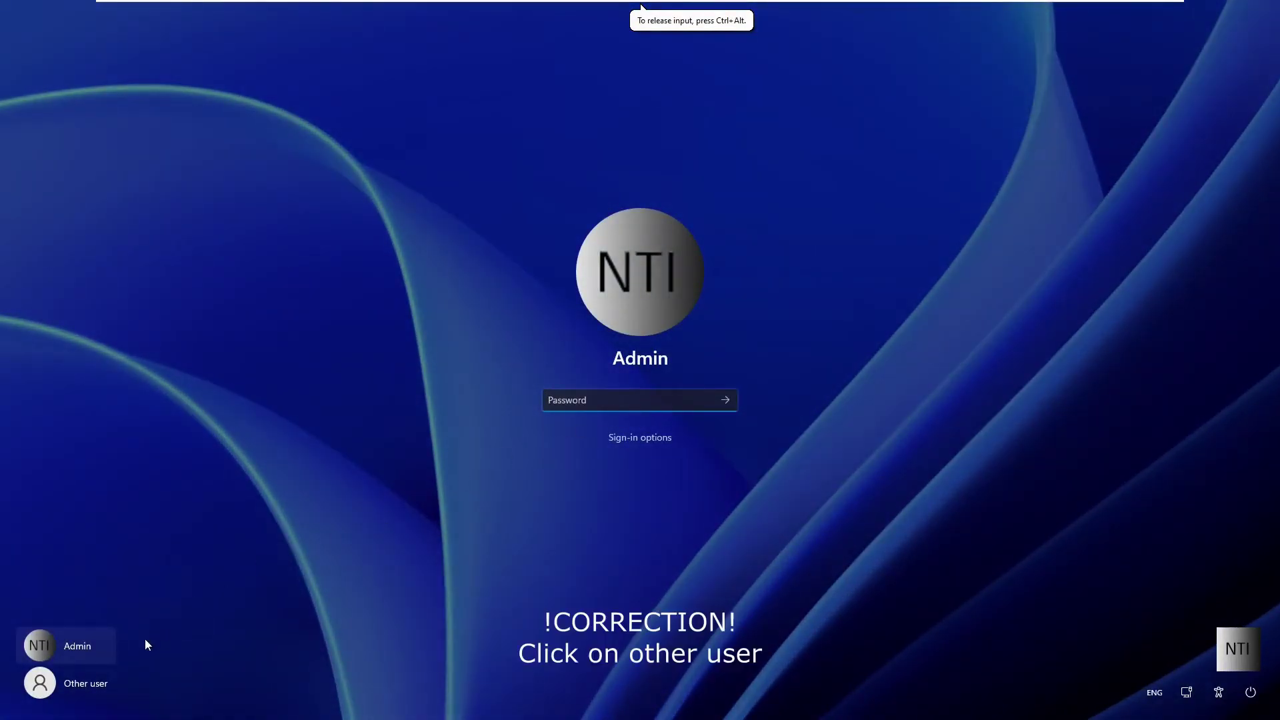
pyautogui.click(97, 683)
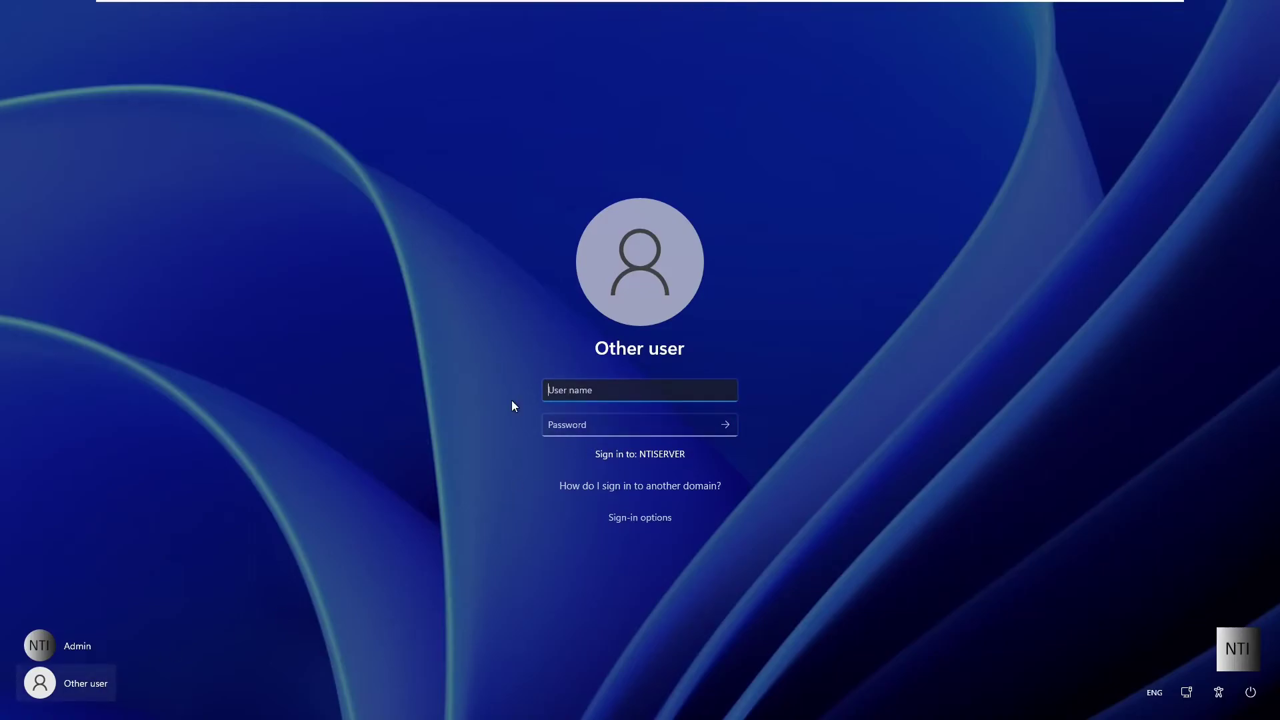
pyautogui.write('NTISERVER\\Administrator')
pyautogui.press('Tab')
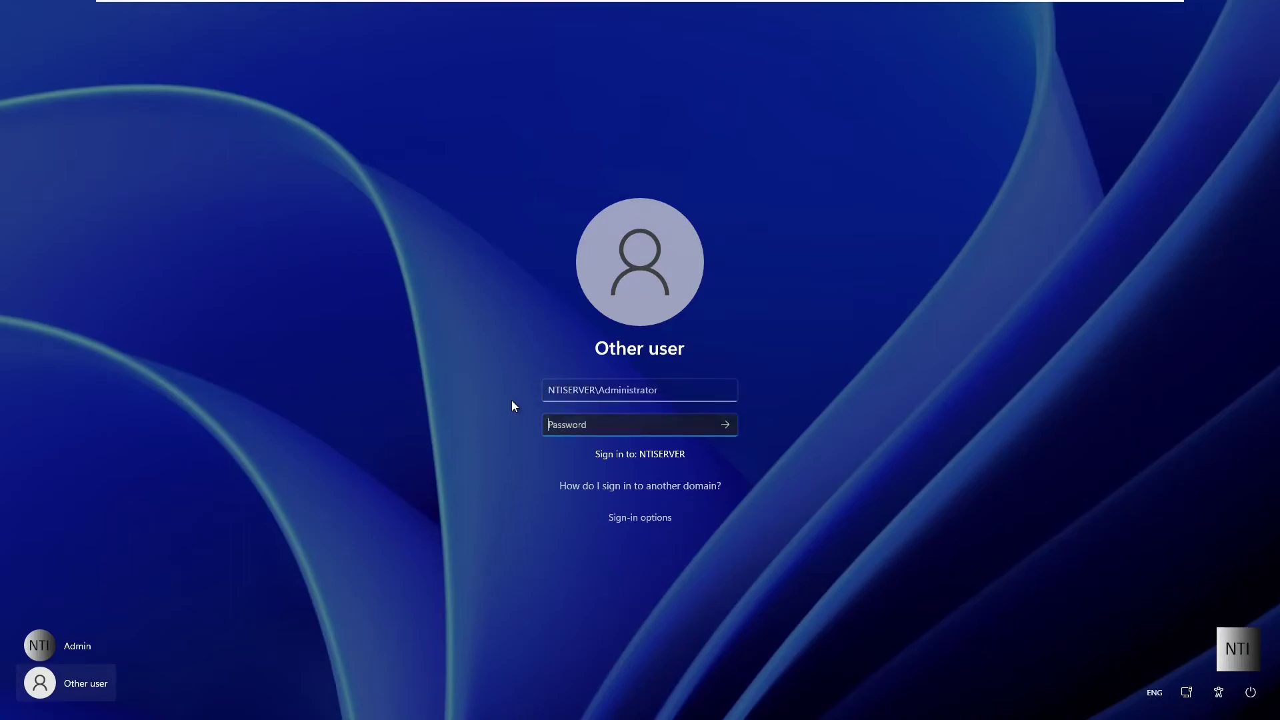
pyautogui.write('*******')
pyautogui.press('Return')
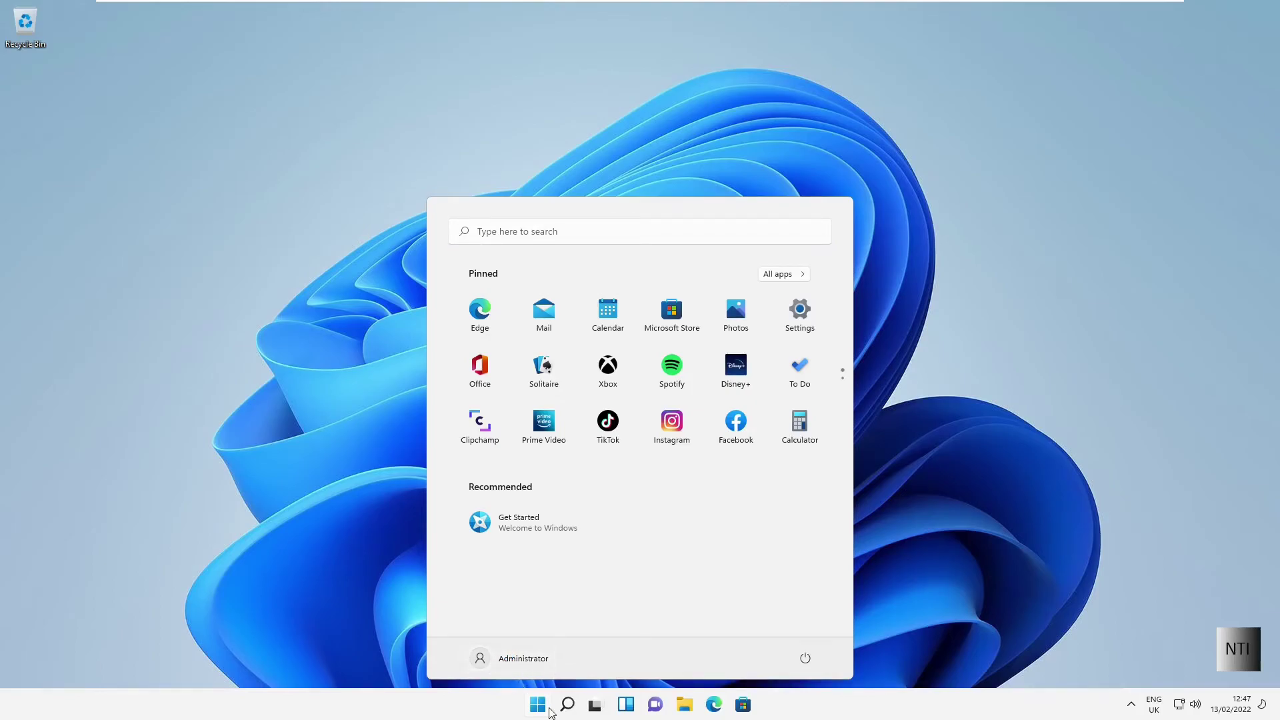
# Step: Close the Windows 11 Start menu, then start a server Start search typing 'u'
pyautogui.click(542, 711)
pyautogui.moveTo(379, 346); pyautogui.dragTo(583, 497)
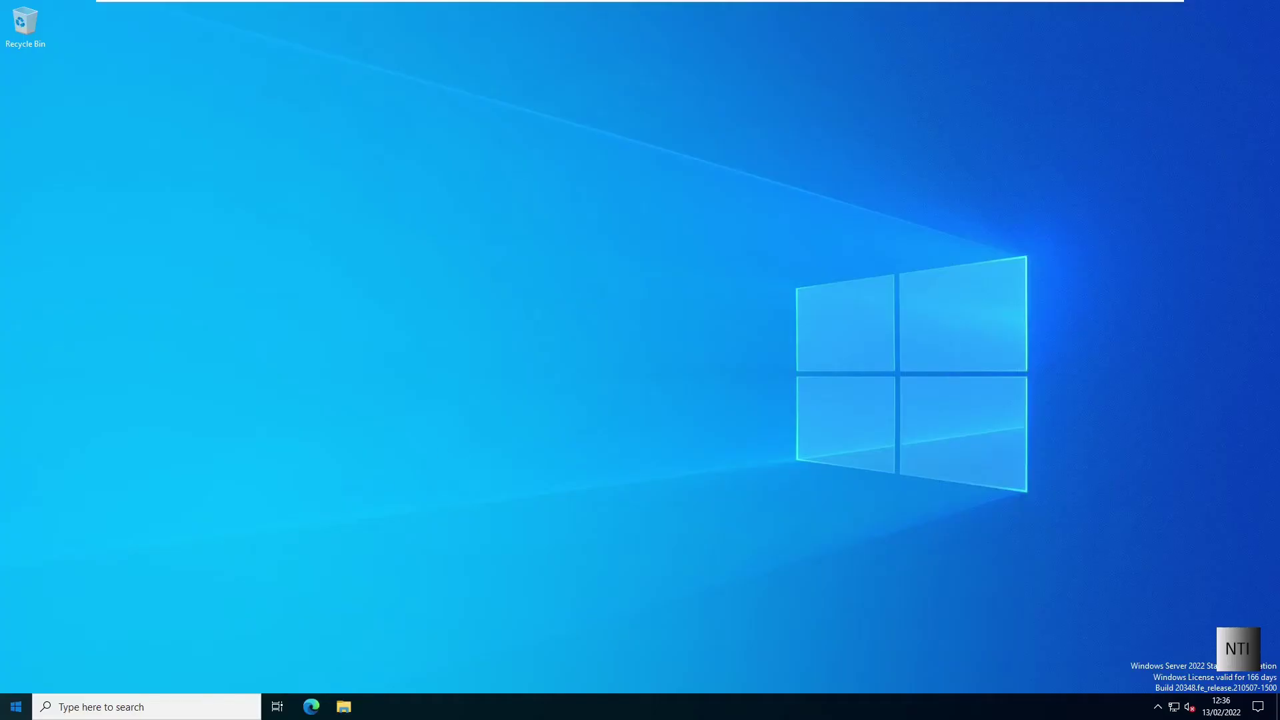
pyautogui.press('super')
pyautogui.write('u')
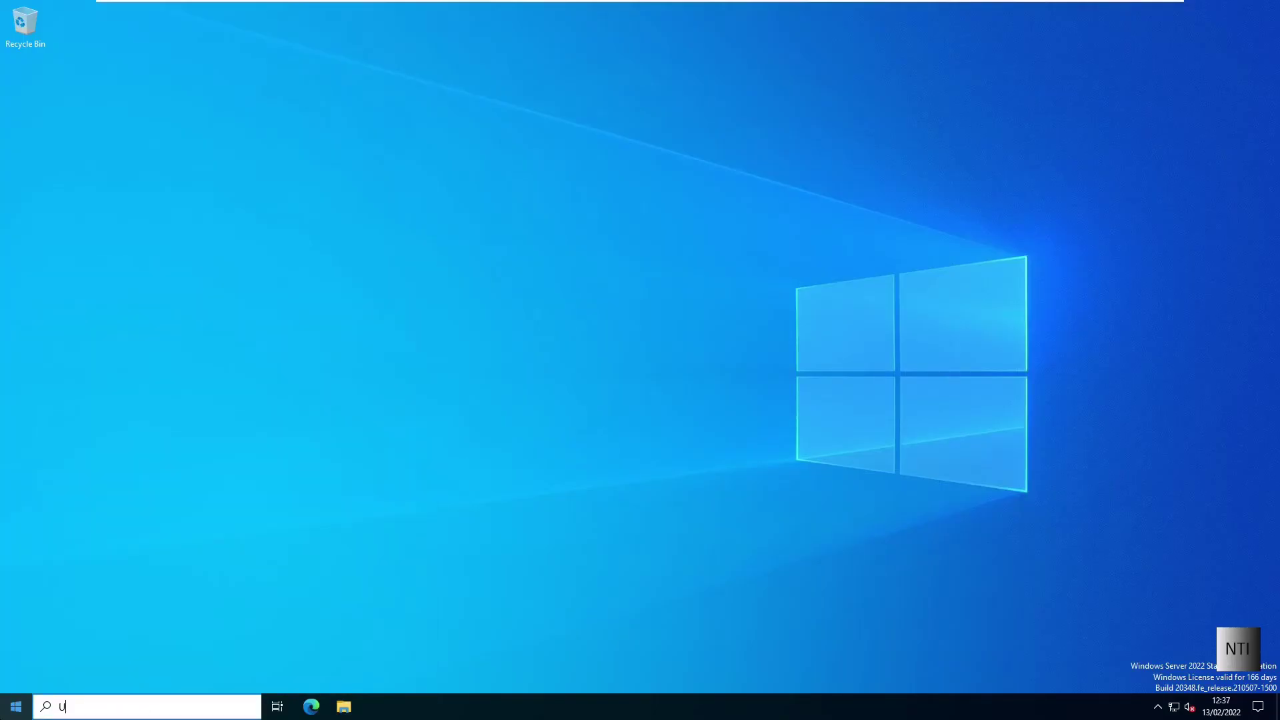
# Step: Search the Server 2022 taskbar for 'Active Directory' and launch Active Directory Users and Computers
pyautogui.press('BackSpace')
pyautogui.write('Active DA')
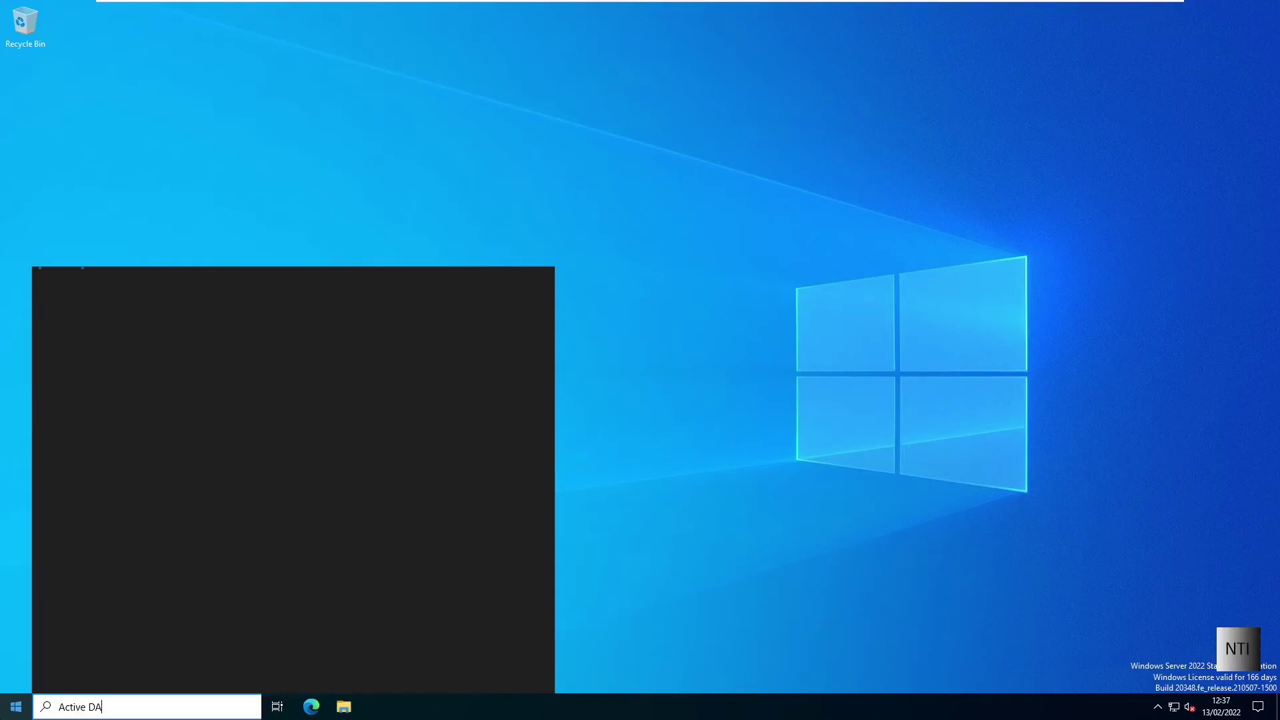
pyautogui.press('BackSpace')
pyautogui.write('irectory')
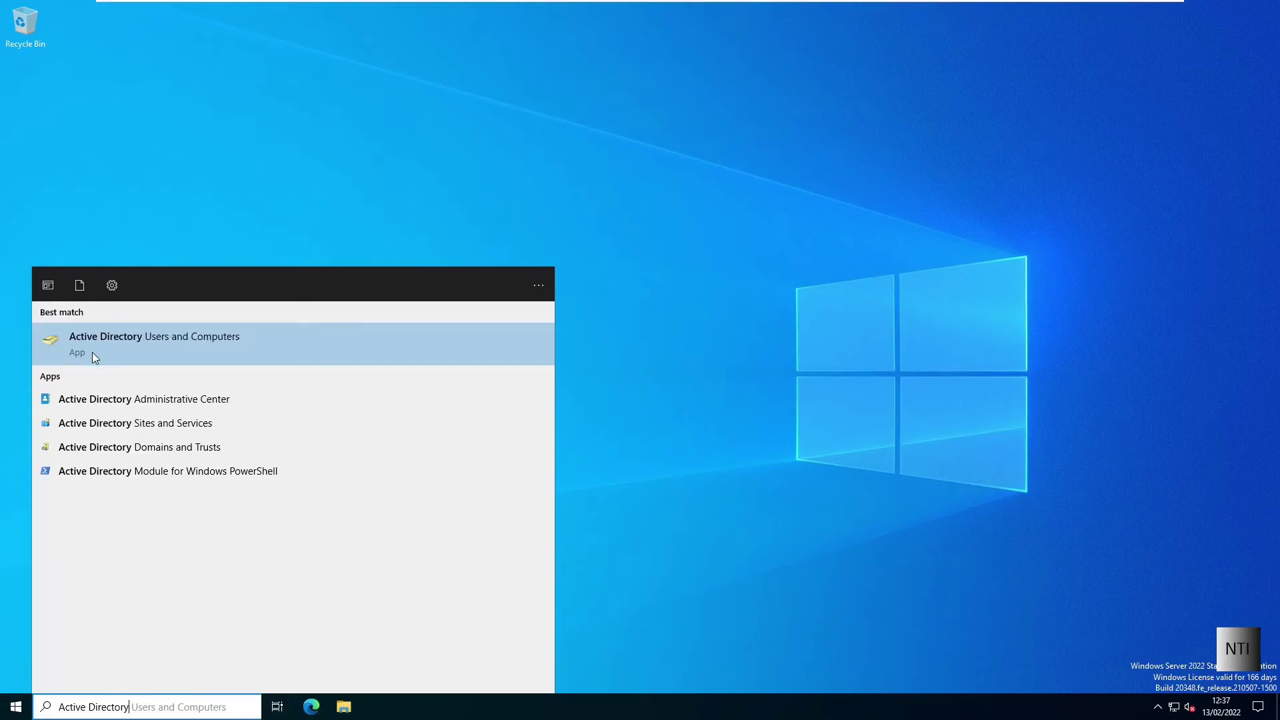
pyautogui.click(93, 351)
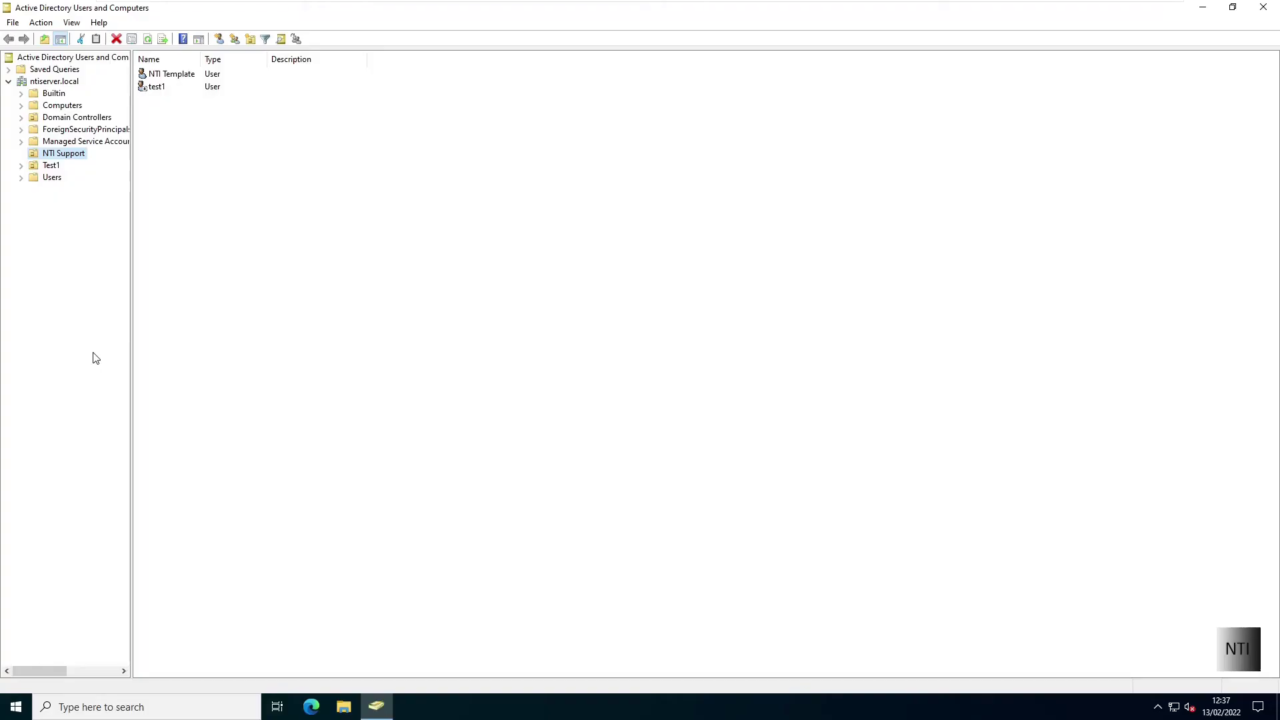
# Step: Find the ADMIN computer in the Computers container and open its Properties
pyautogui.click(62, 107)
pyautogui.click(195, 80)
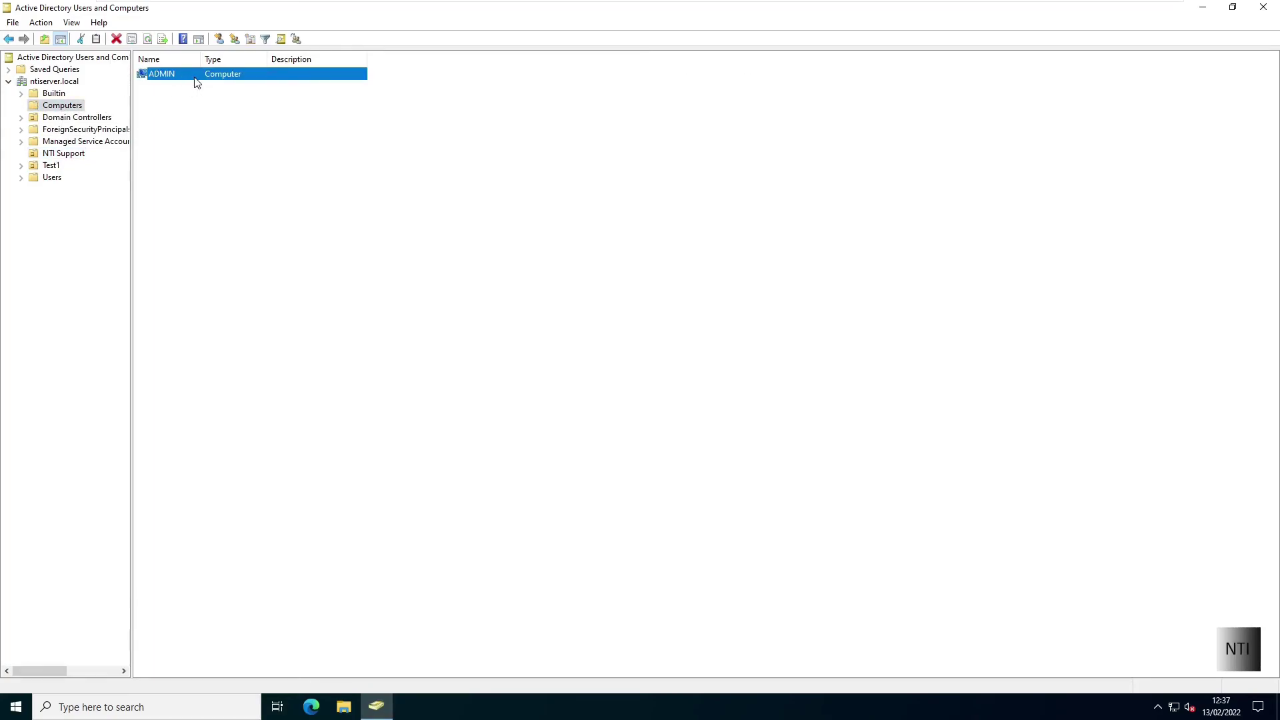
pyautogui.rightClick(196, 81)
pyautogui.click(221, 215)
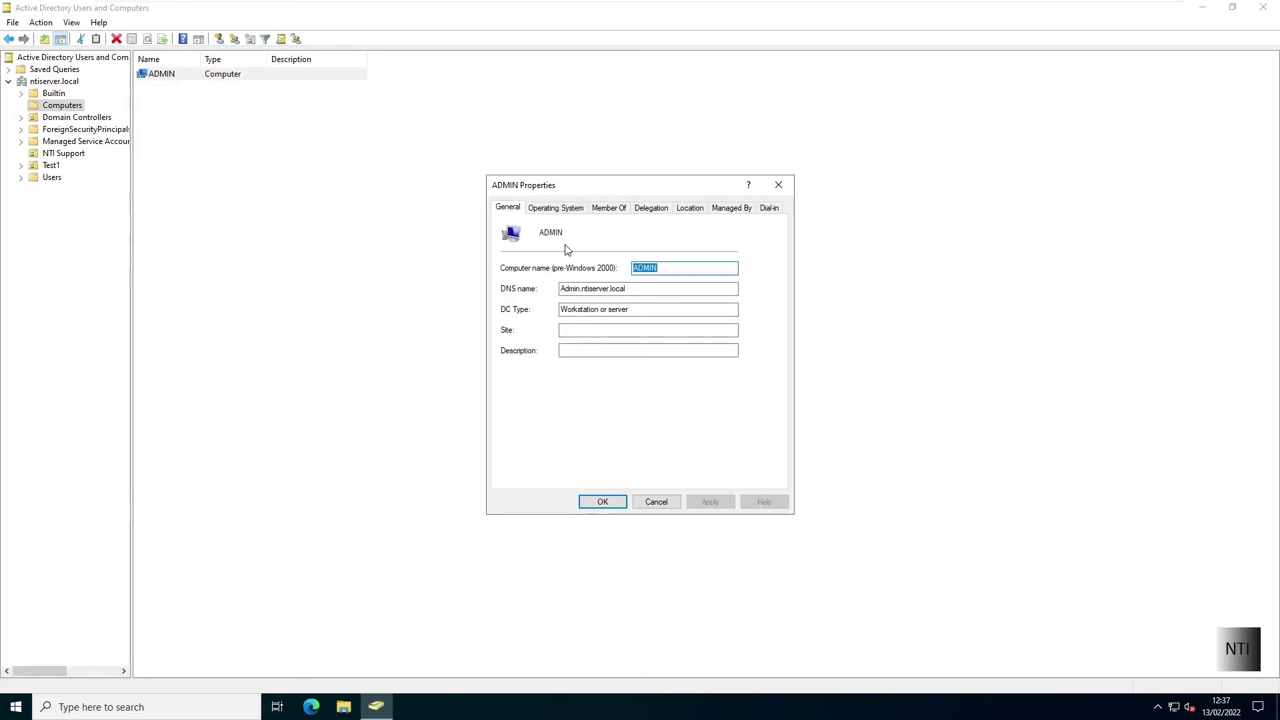
# Step: Check the General and Operating System tabs: name ADMIN, DNS name Admin.ntiserver.local
pyautogui.click(620, 290)
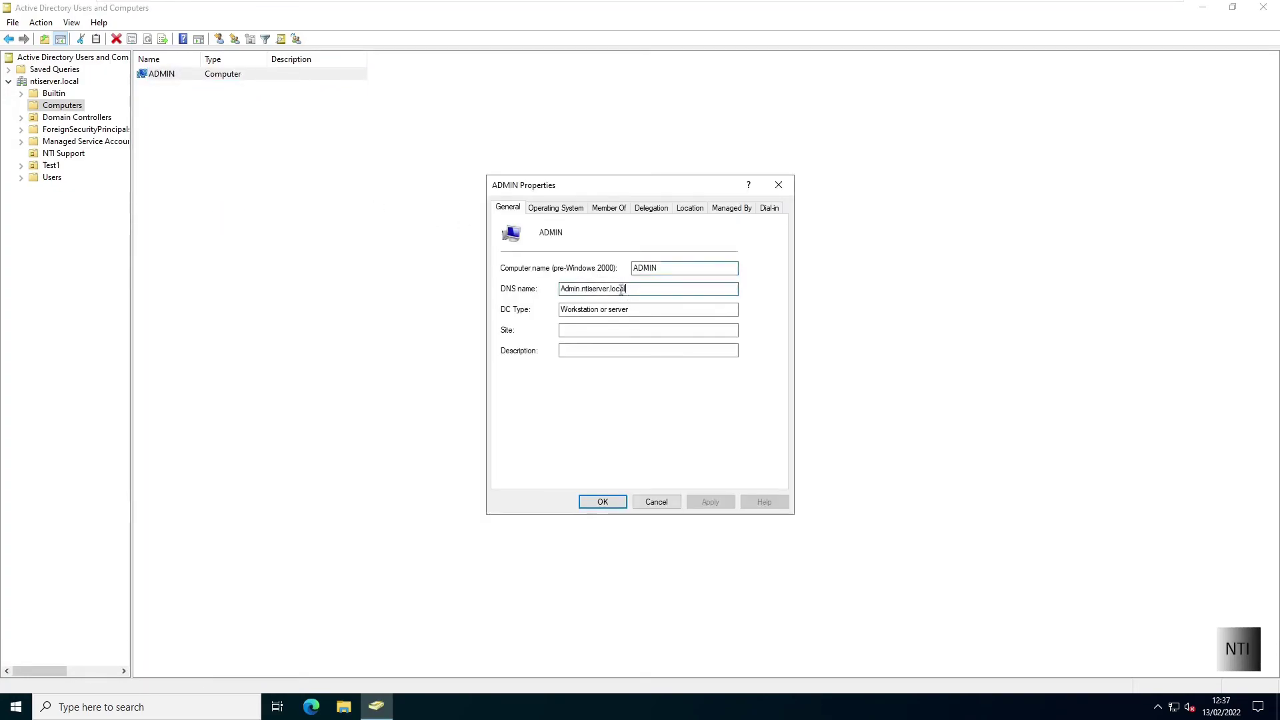
pyautogui.click(560, 212)
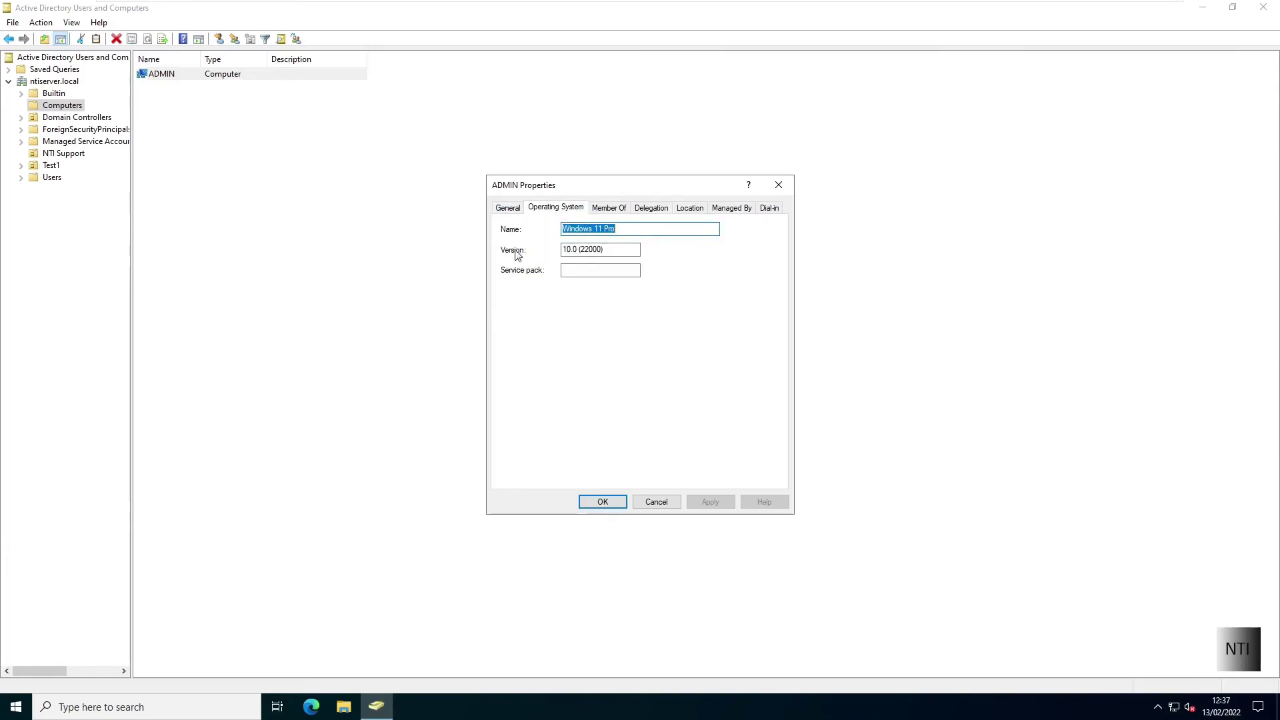
pyautogui.click(519, 206)
pyautogui.click(569, 210)
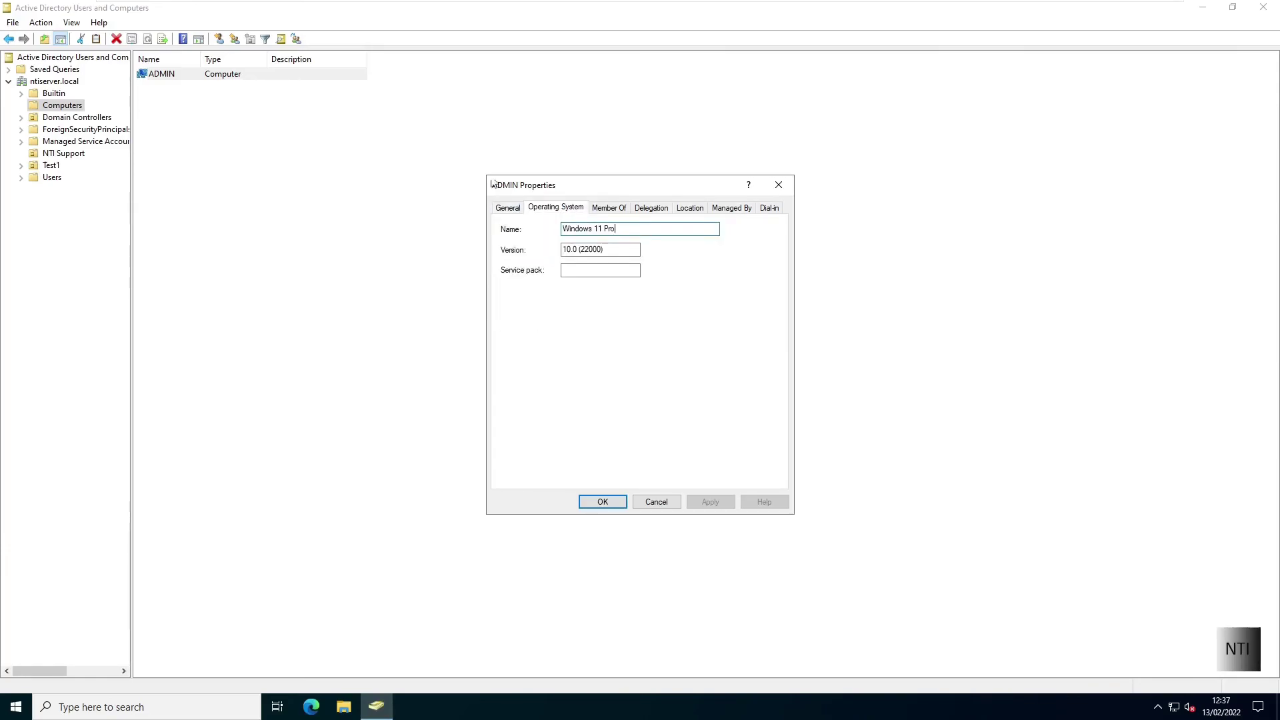
pyautogui.click(507, 207)
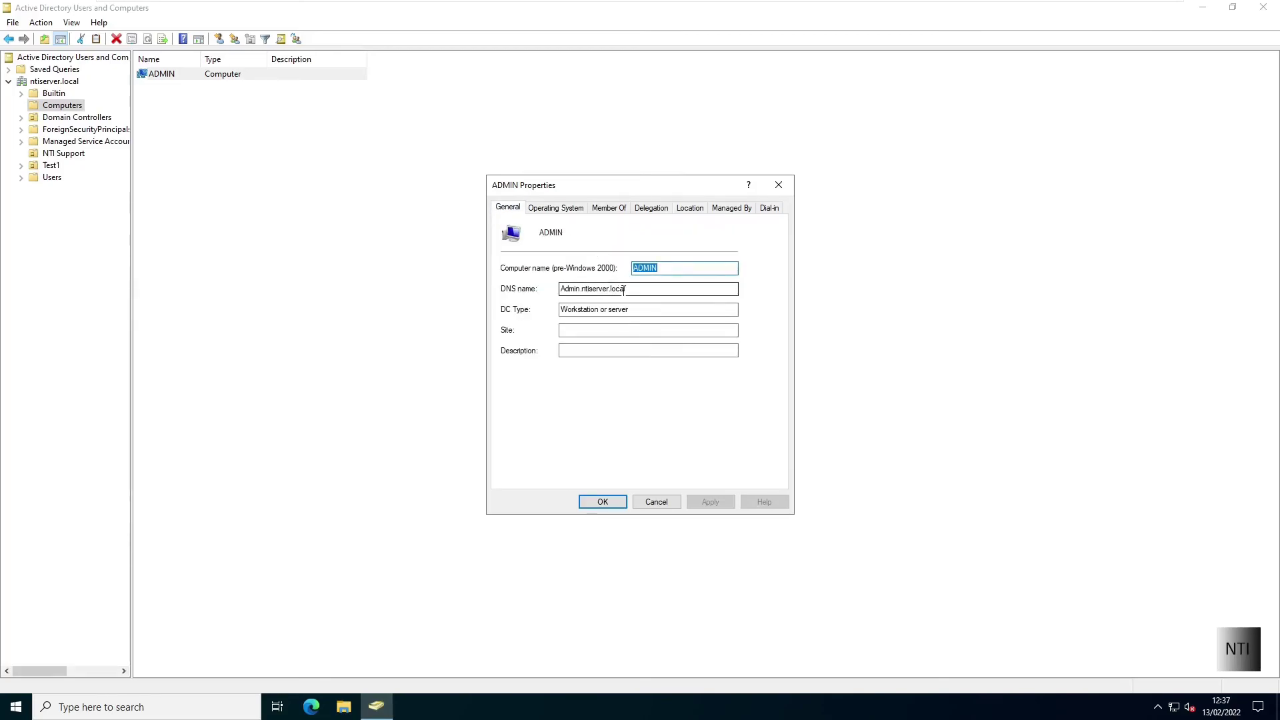
pyautogui.moveTo(624, 288); pyautogui.dragTo(559, 289)
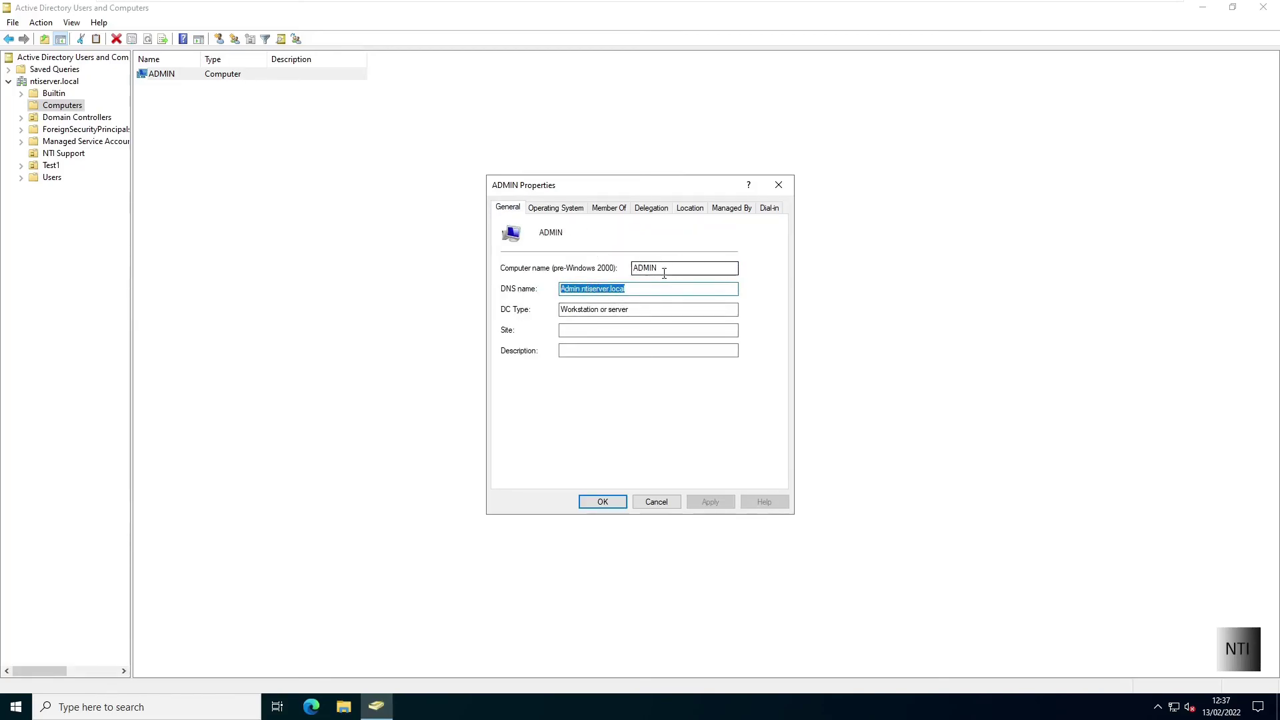
pyautogui.moveTo(664, 273); pyautogui.dragTo(584, 231)
# Step: Verify Windows 11 Pro, Domain Computers membership, and the Delegation settings
pyautogui.click(540, 207)
pyautogui.click(610, 212)
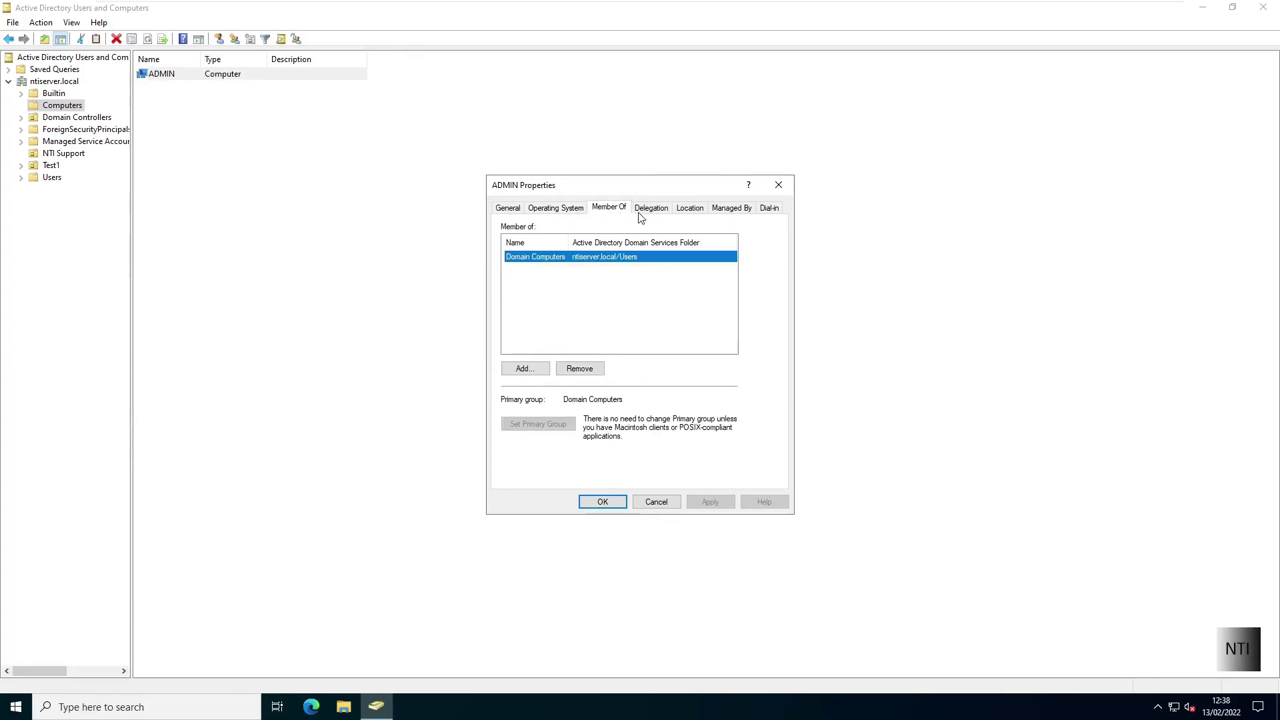
pyautogui.click(658, 208)
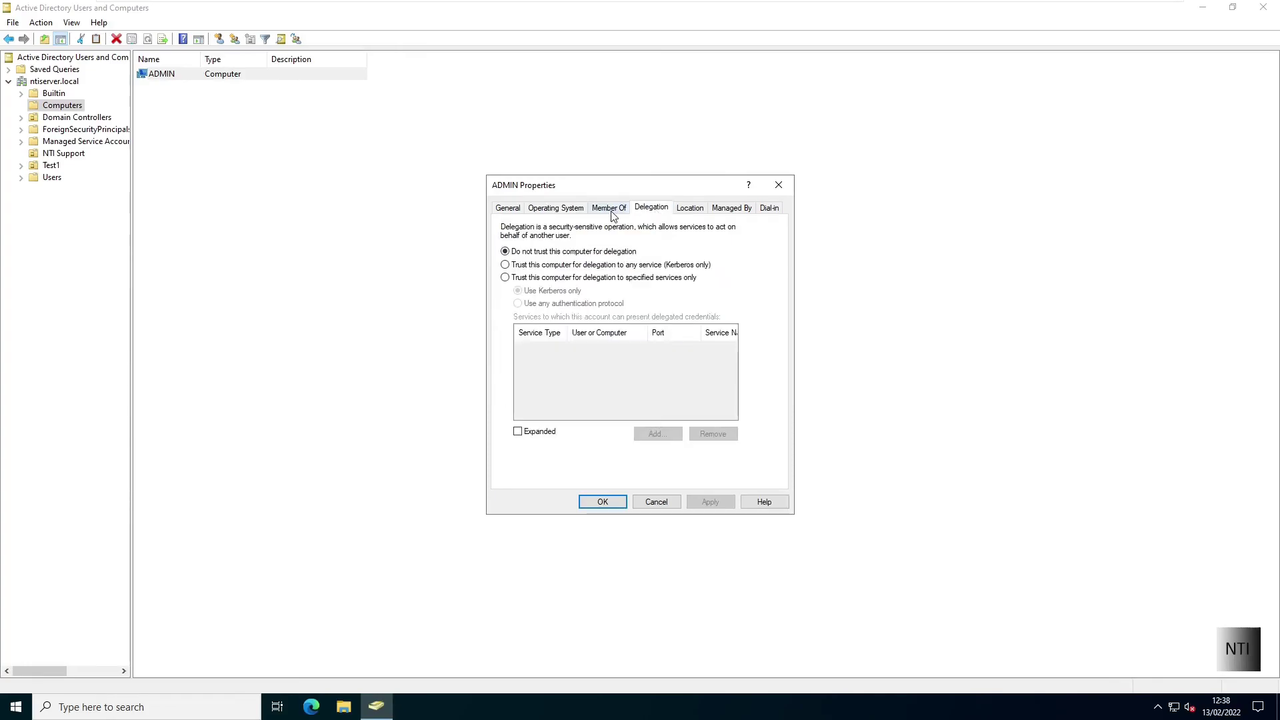